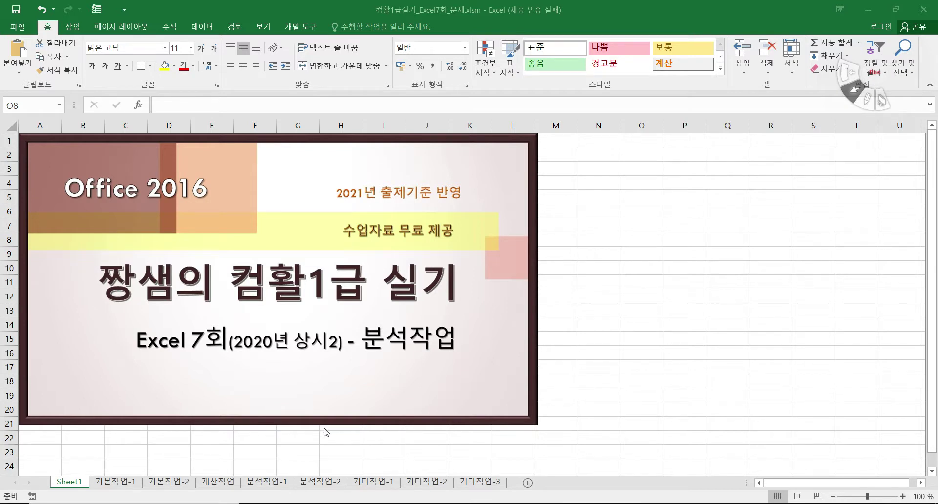
Start a pivot table at cell B2 of the 분석작업-1 sheet, based on an external data source.
{"action": "left_click", "coordinate": [267, 482]}
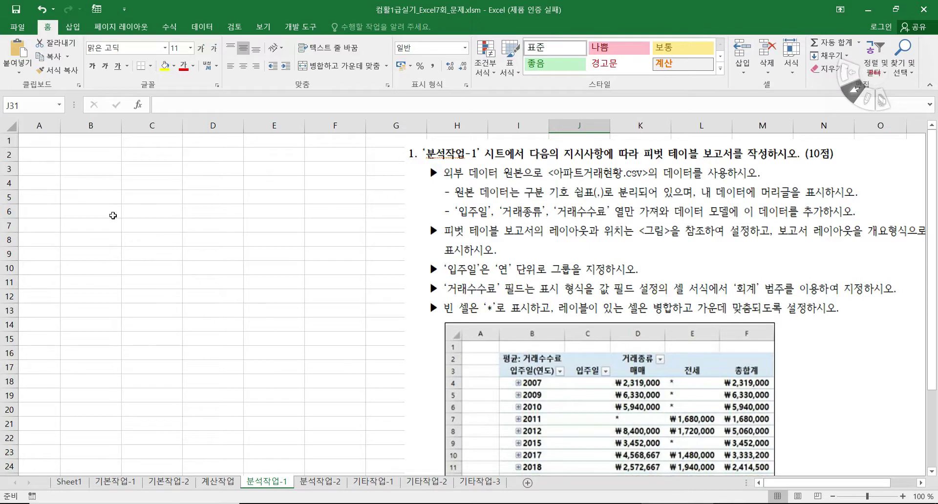
{"action": "left_click", "coordinate": [94, 155]}
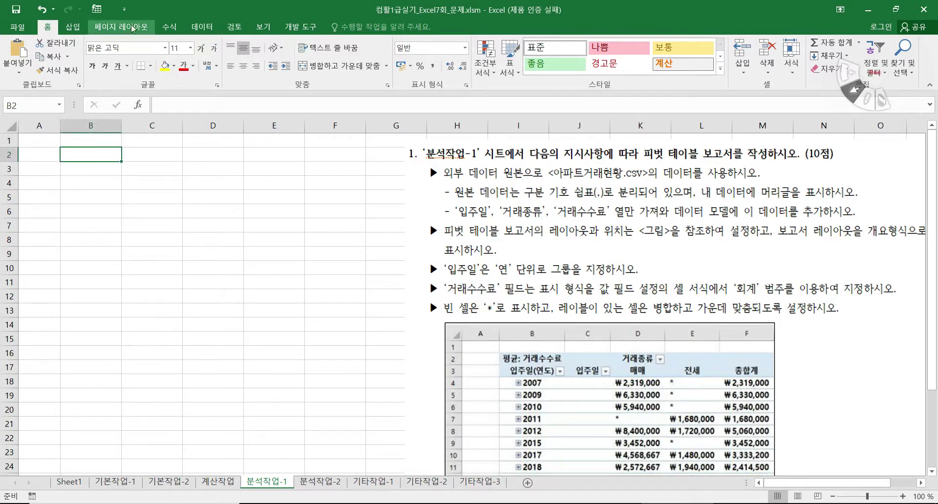
{"action": "left_click", "coordinate": [72, 27]}
{"action": "left_click", "coordinate": [15, 61]}
{"action": "left_click_drag", "start_coordinate": [164, 199], "coordinate": [202, 182]}
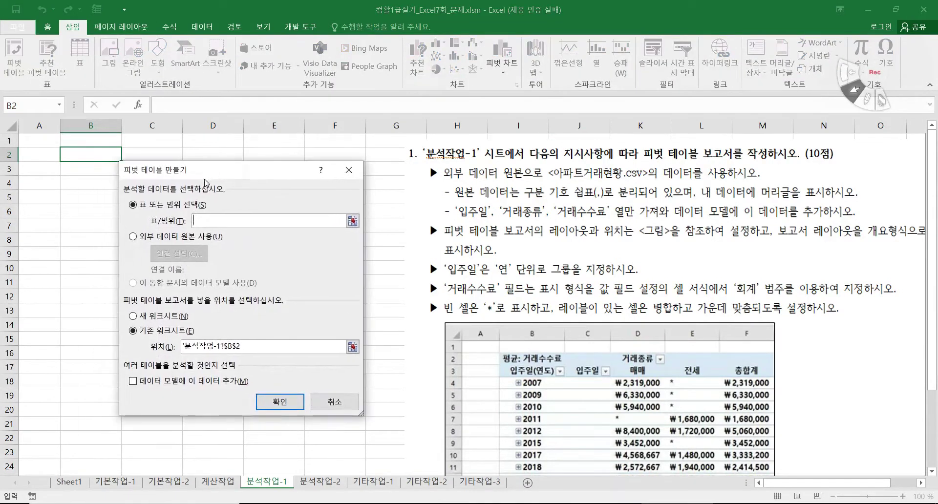
{"action": "left_click", "coordinate": [145, 241]}
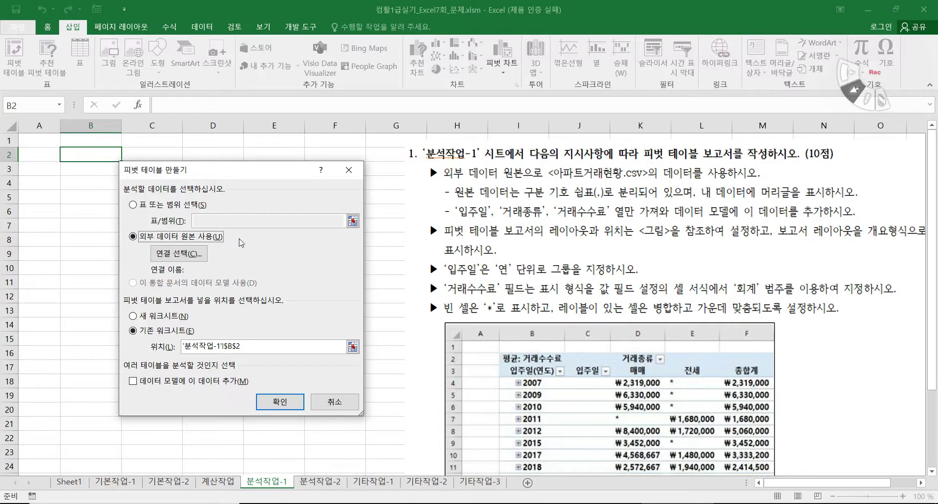
Browse for a connection file in the desktop's 컴활1급 folder, subfolder 수업-2021.
{"action": "left_click", "coordinate": [198, 258]}
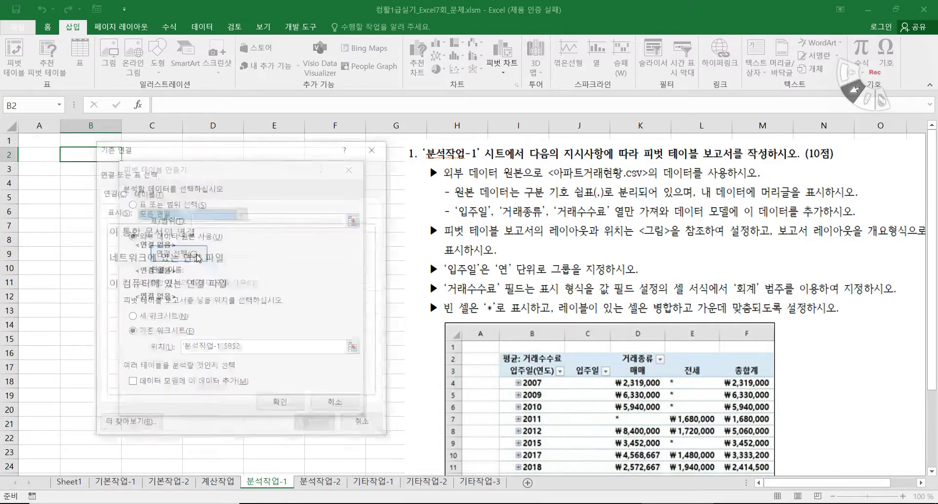
{"action": "left_click", "coordinate": [129, 424]}
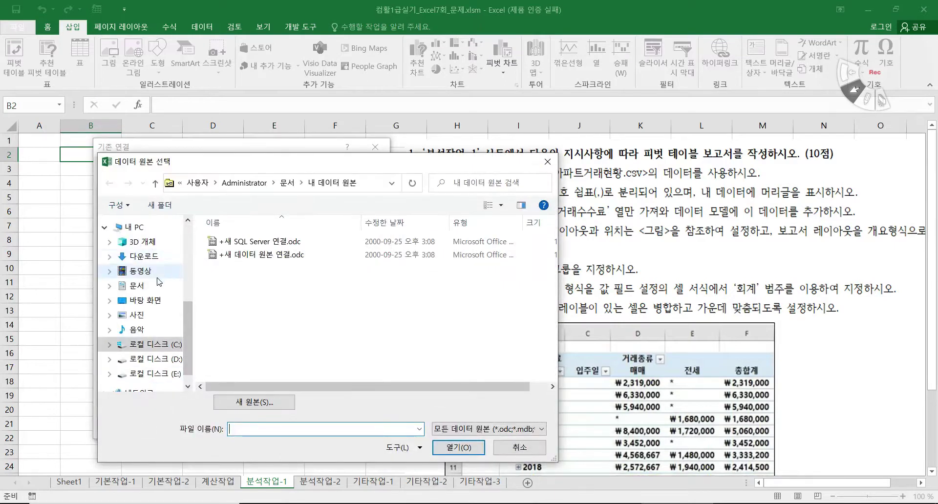
{"action": "left_click", "coordinate": [145, 300]}
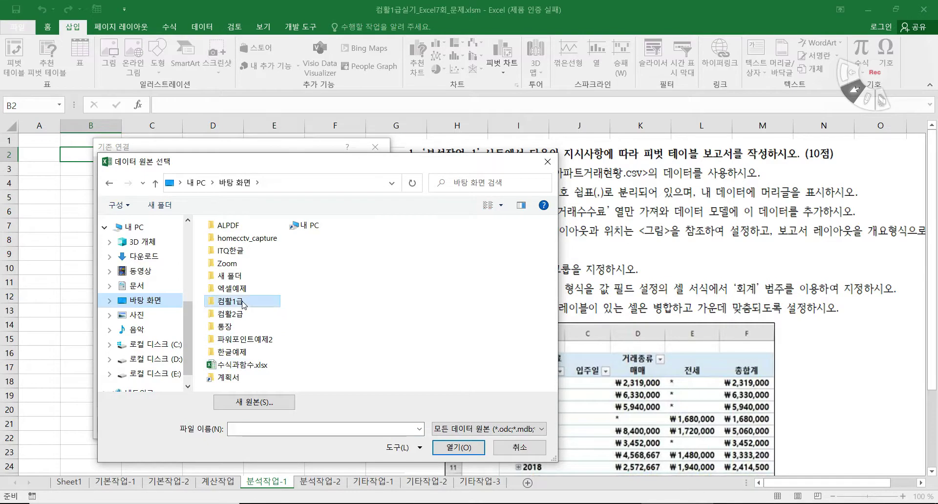
{"action": "double_click", "coordinate": [242, 302]}
{"action": "double_click", "coordinate": [243, 328]}
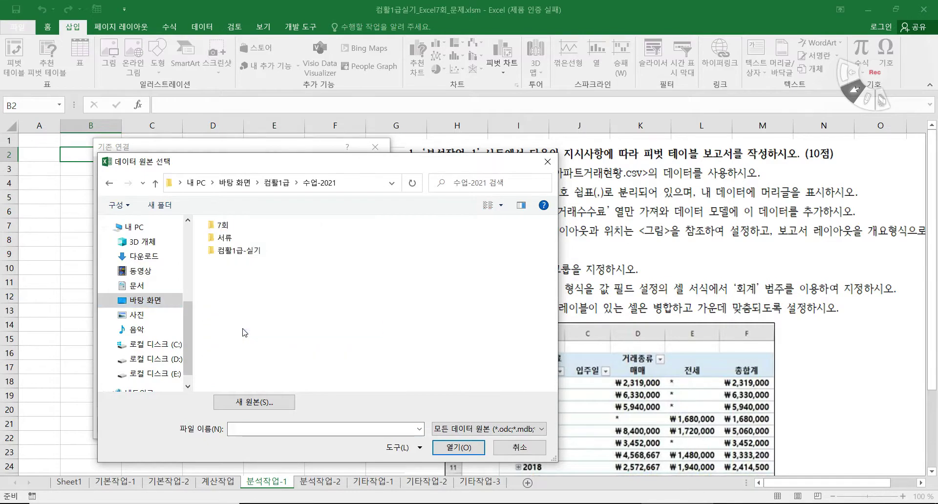
{"action": "left_click", "coordinate": [239, 252]}
{"action": "double_click", "coordinate": [239, 251]}
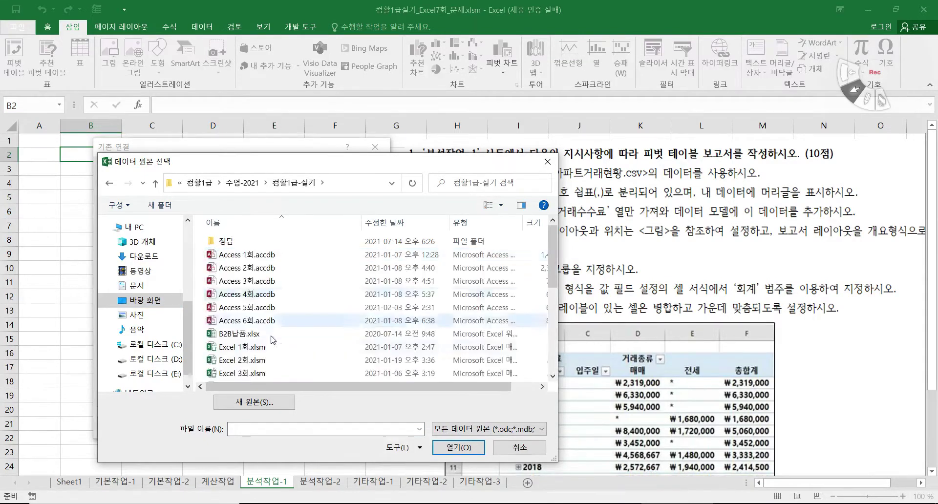
{"action": "scroll", "coordinate": [269, 337], "scroll_direction": "down", "scroll_amount": 3}
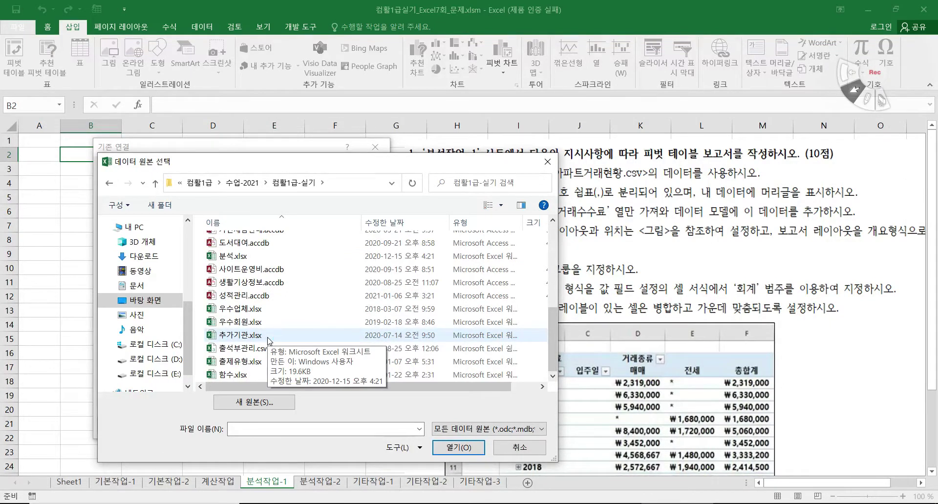
{"action": "scroll", "coordinate": [268, 340], "scroll_direction": "up", "scroll_amount": 6}
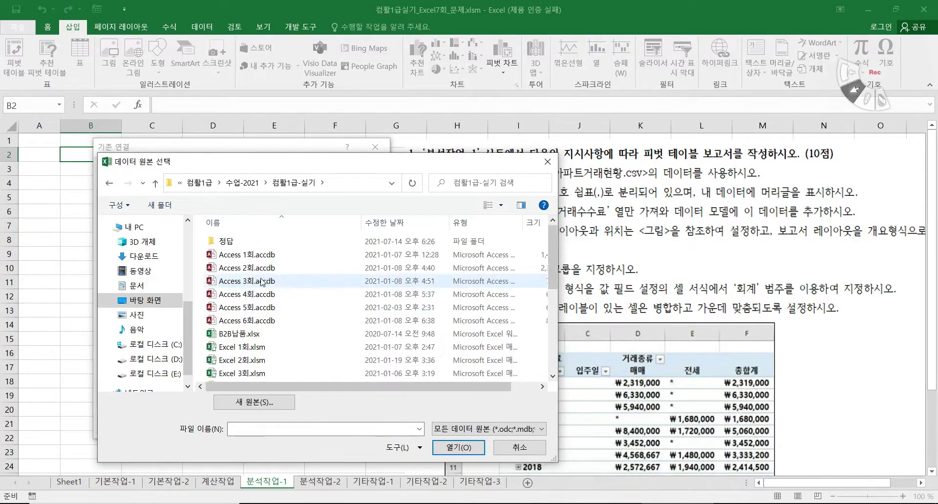
{"action": "left_click", "coordinate": [248, 183]}
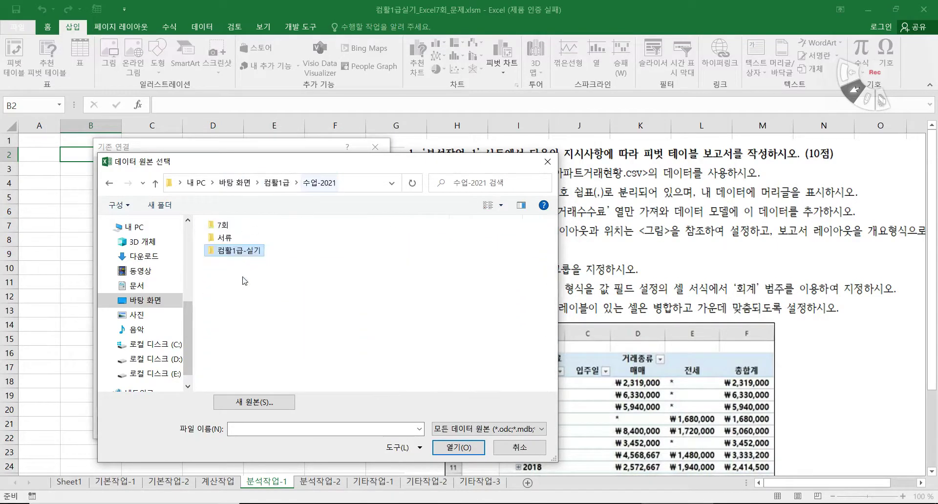
Load 아파트거래현황.csv from the 7회 folder as delimited text, treating its first row as headers.
{"action": "double_click", "coordinate": [223, 224]}
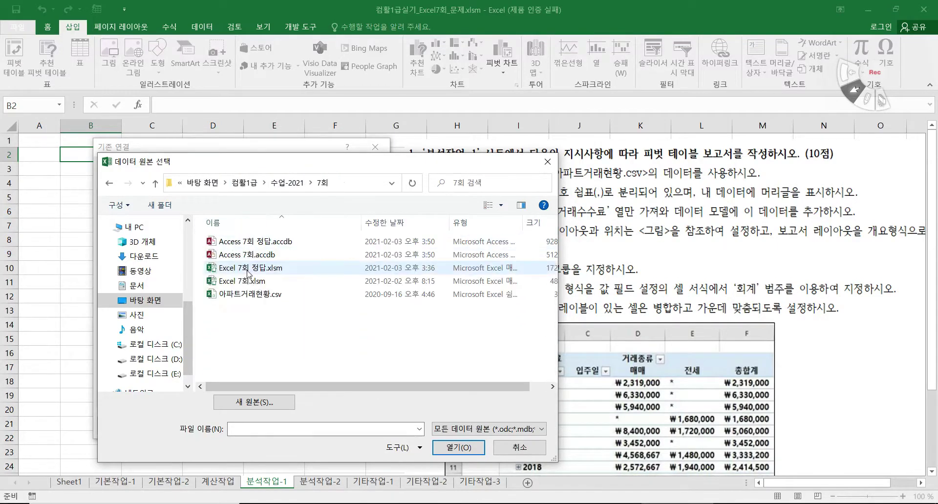
{"action": "double_click", "coordinate": [275, 296]}
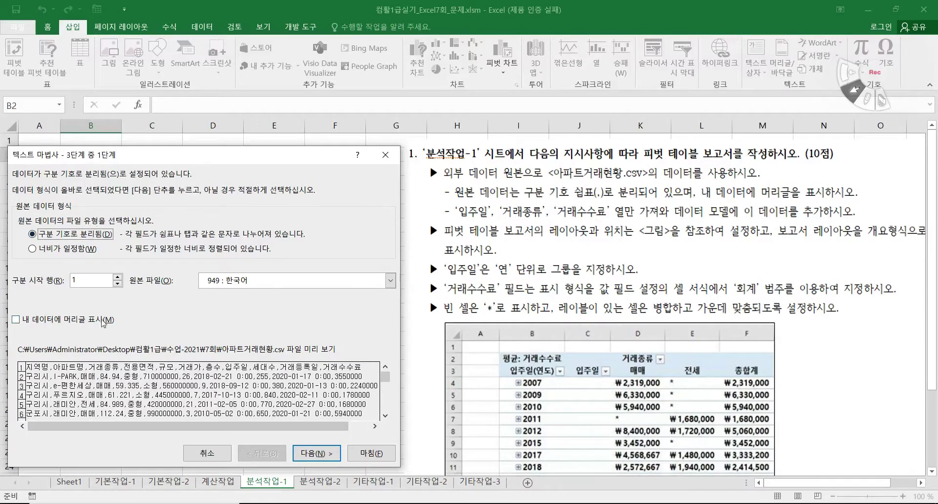
{"action": "left_click", "coordinate": [20, 322]}
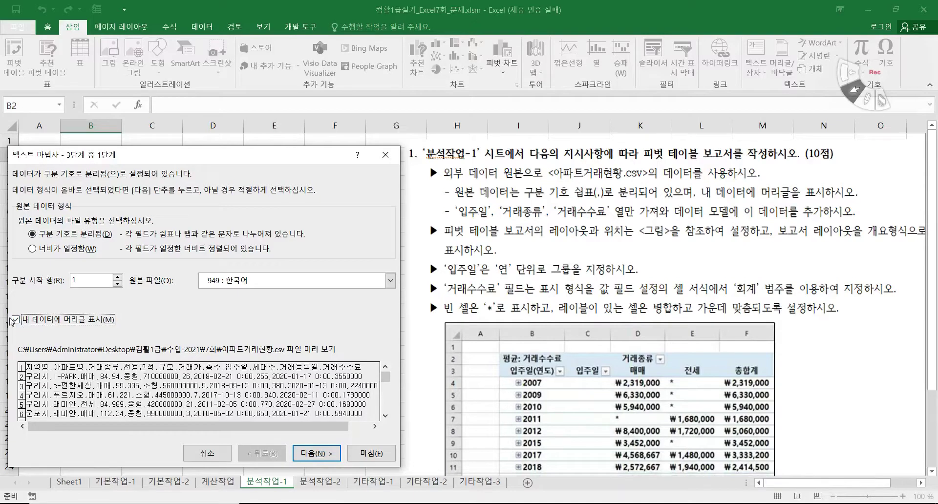
{"action": "left_click_drag", "start_coordinate": [127, 155], "coordinate": [154, 141]}
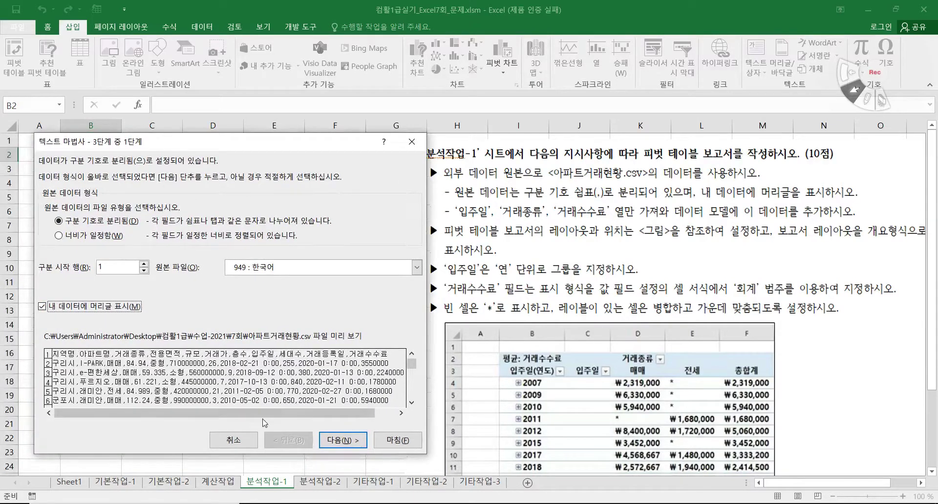
{"action": "left_click", "coordinate": [343, 440]}
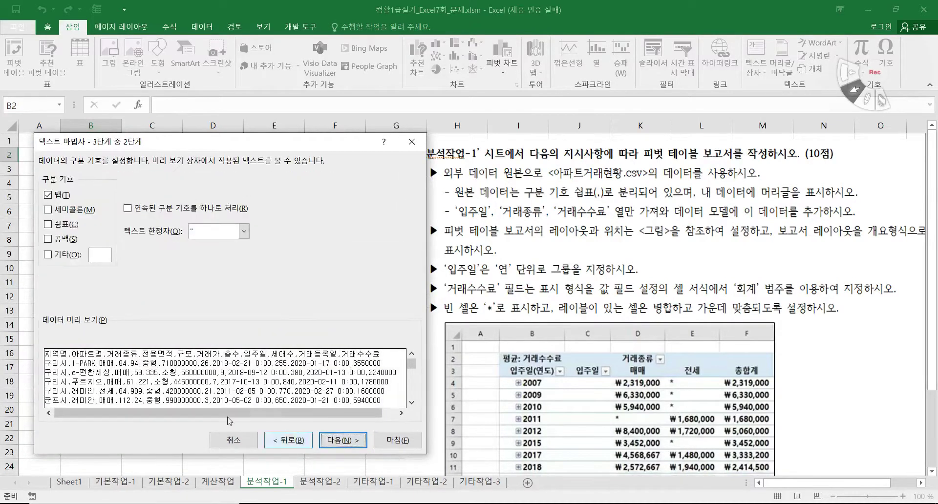
Make the comma the only delimiter for the imported text, replacing the tab, and proceed to the column formats.
{"action": "left_click", "coordinate": [56, 197]}
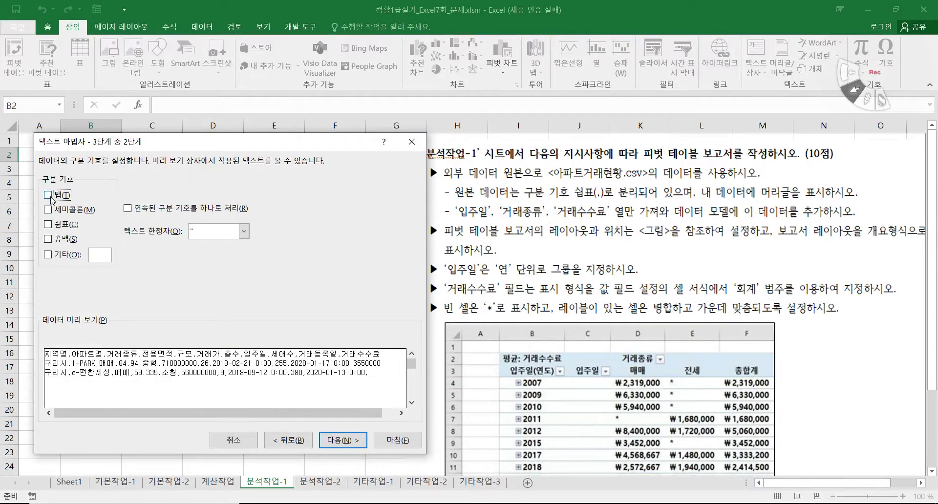
{"action": "left_click", "coordinate": [49, 226]}
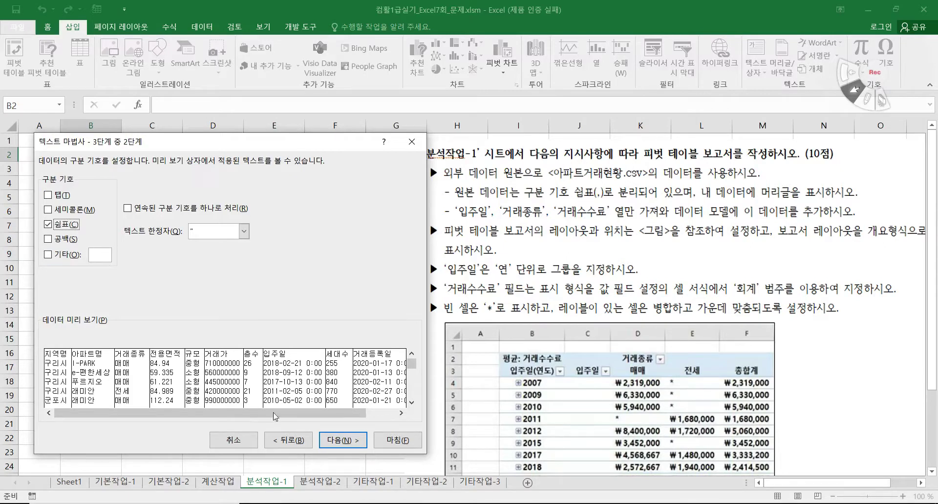
{"action": "left_click", "coordinate": [338, 442]}
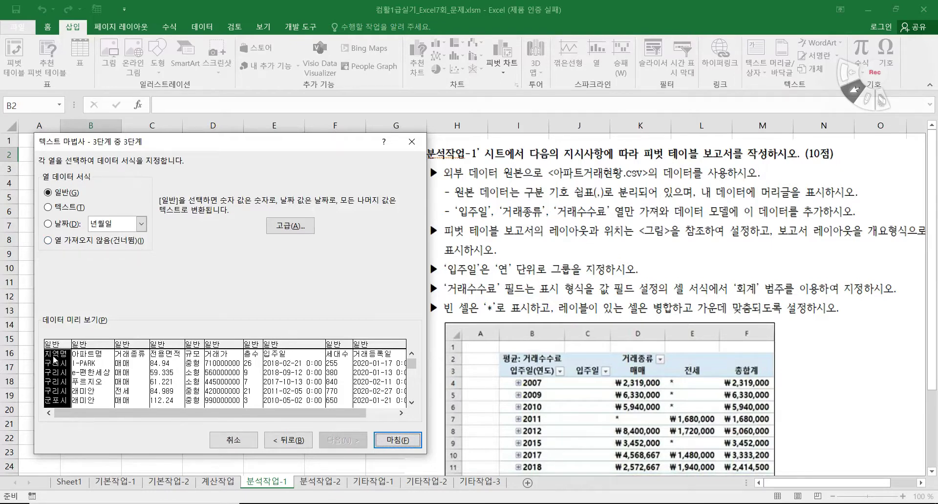
Exclude the 지역명, 아파트명, 전용면적 and 규모 columns from the import.
{"action": "left_click", "coordinate": [98, 240]}
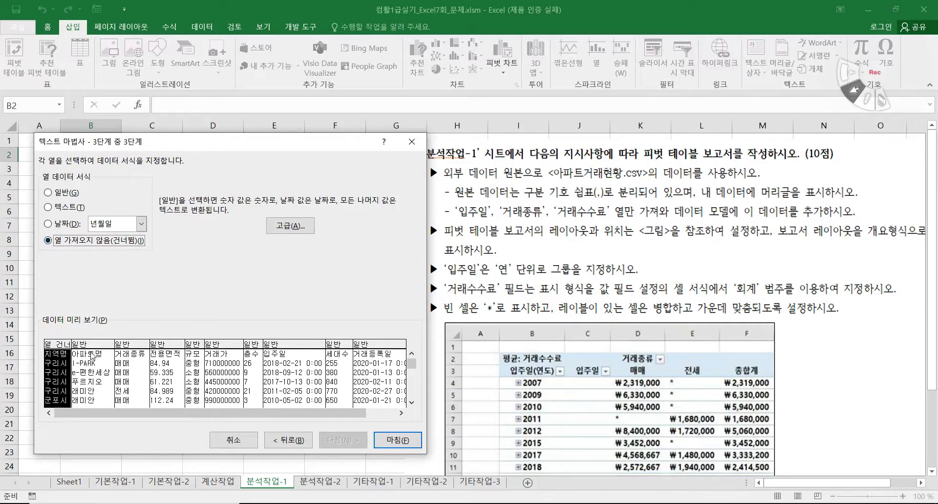
{"action": "left_click", "coordinate": [92, 350]}
{"action": "left_click", "coordinate": [99, 241]}
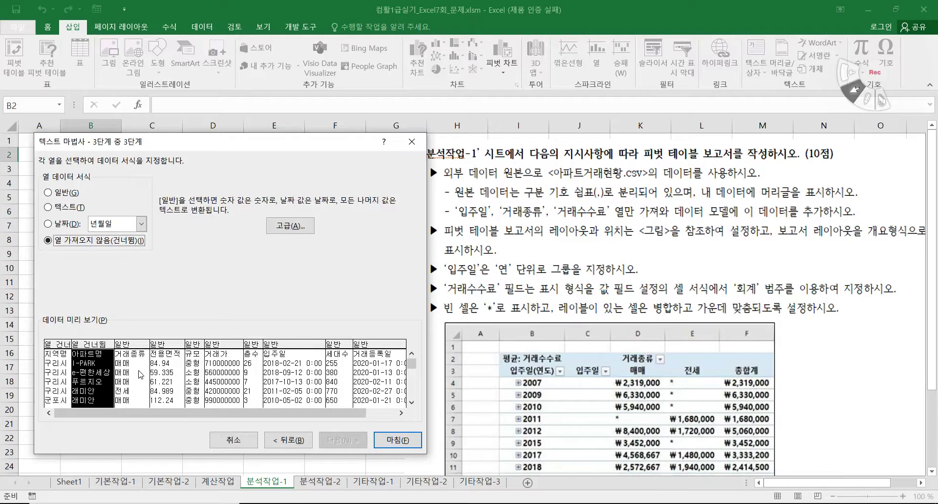
{"action": "left_click", "coordinate": [169, 347]}
{"action": "left_click", "coordinate": [108, 241]}
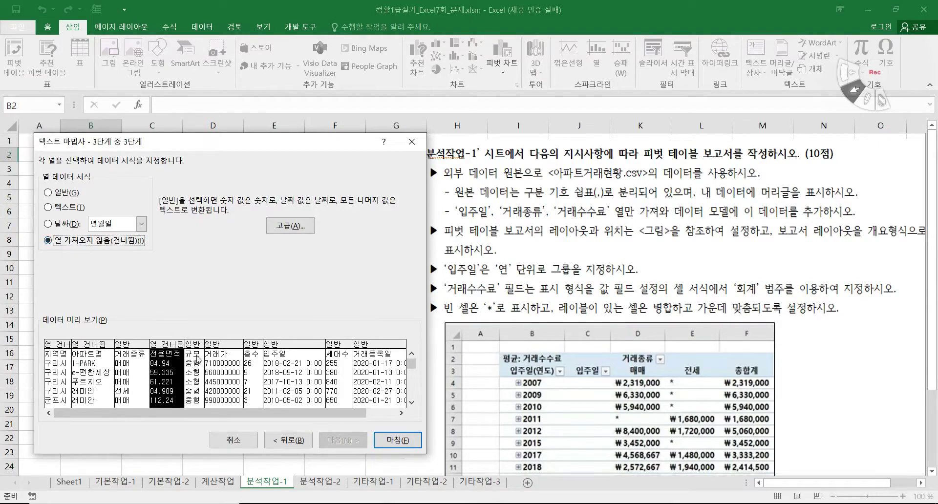
{"action": "left_click", "coordinate": [195, 361]}
{"action": "left_click", "coordinate": [107, 242]}
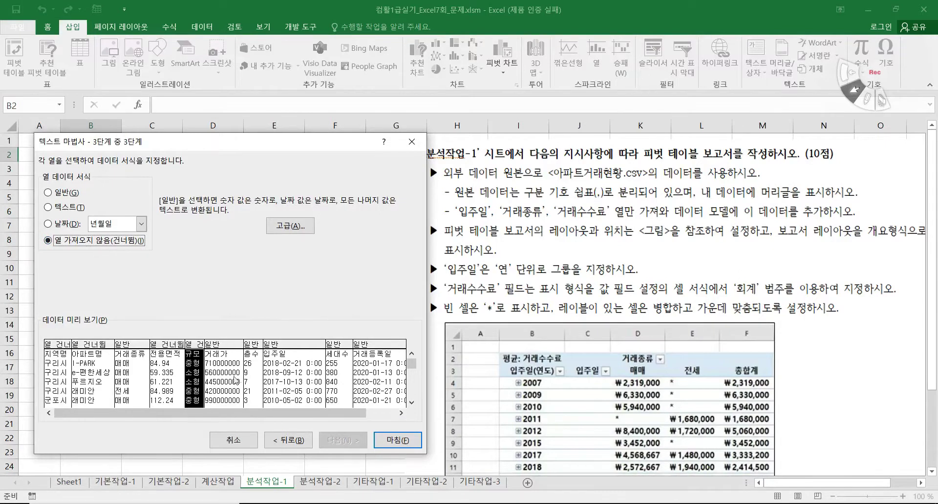
Exclude the 거래가, 층수, 세대수 and 거래등록일 columns from the import, keeping 거래수수료 as general.
{"action": "left_click", "coordinate": [224, 365]}
{"action": "left_click", "coordinate": [134, 242]}
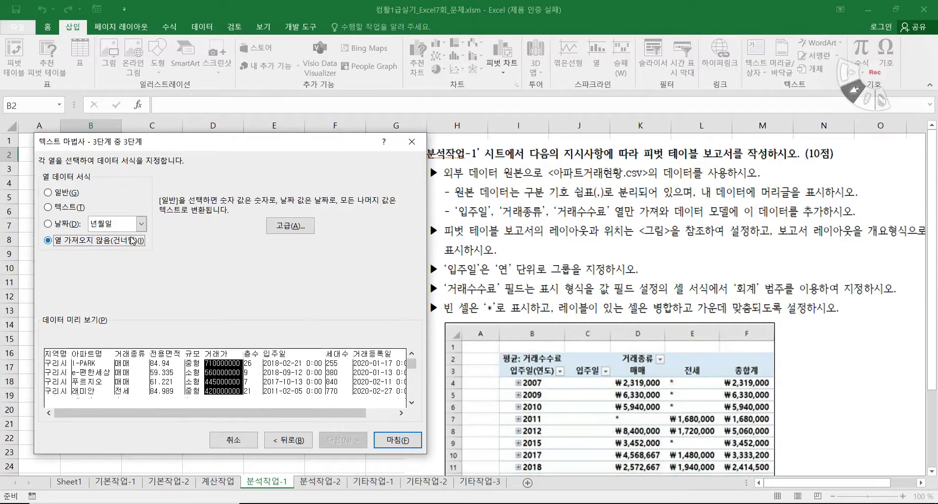
{"action": "left_click", "coordinate": [250, 364]}
{"action": "left_click", "coordinate": [125, 244]}
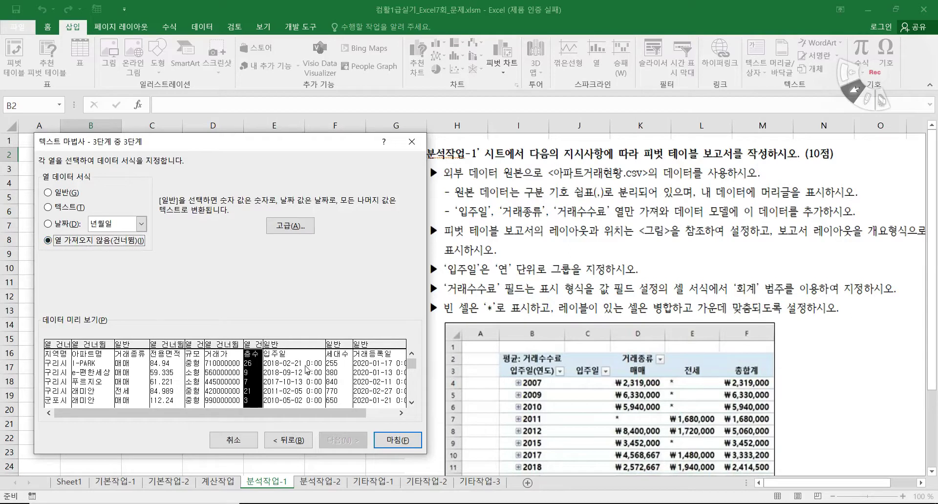
{"action": "left_click", "coordinate": [341, 366]}
{"action": "left_click", "coordinate": [93, 241]}
{"action": "left_click", "coordinate": [371, 372]}
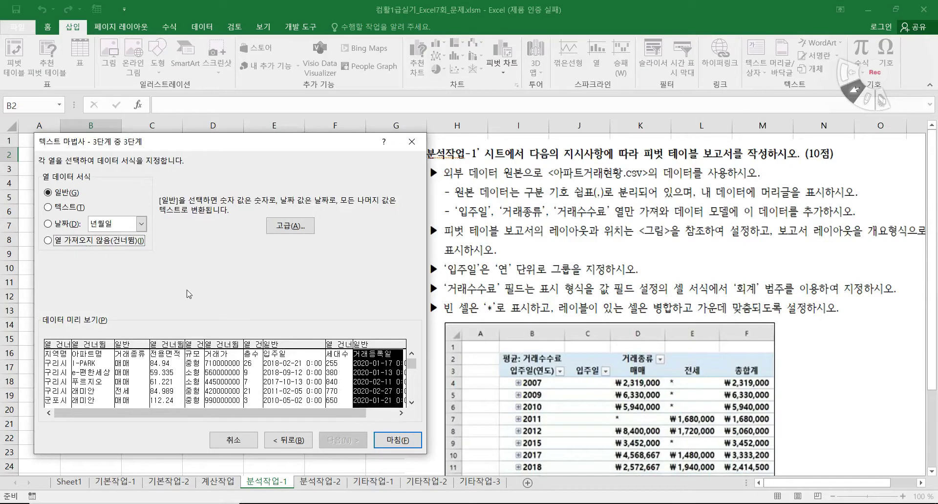
{"action": "left_click", "coordinate": [94, 241]}
{"action": "left_click_drag", "start_coordinate": [297, 415], "coordinate": [370, 416]}
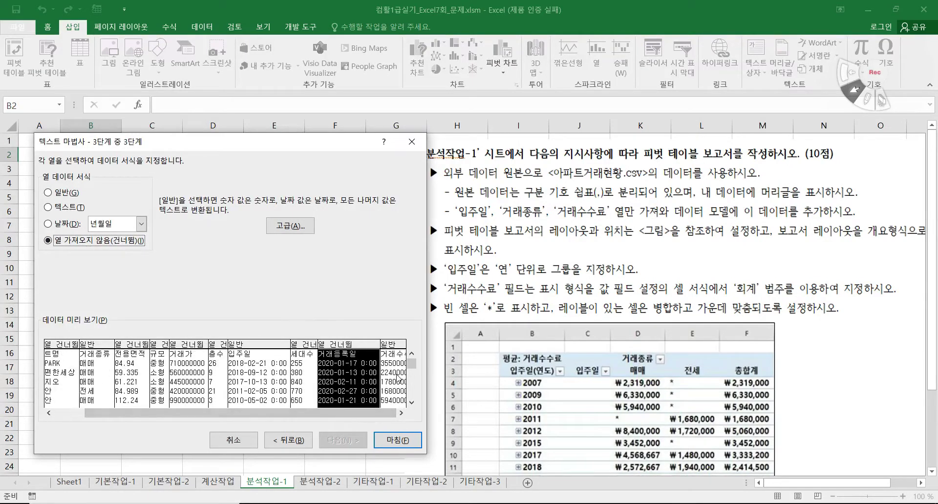
{"action": "left_click", "coordinate": [398, 378]}
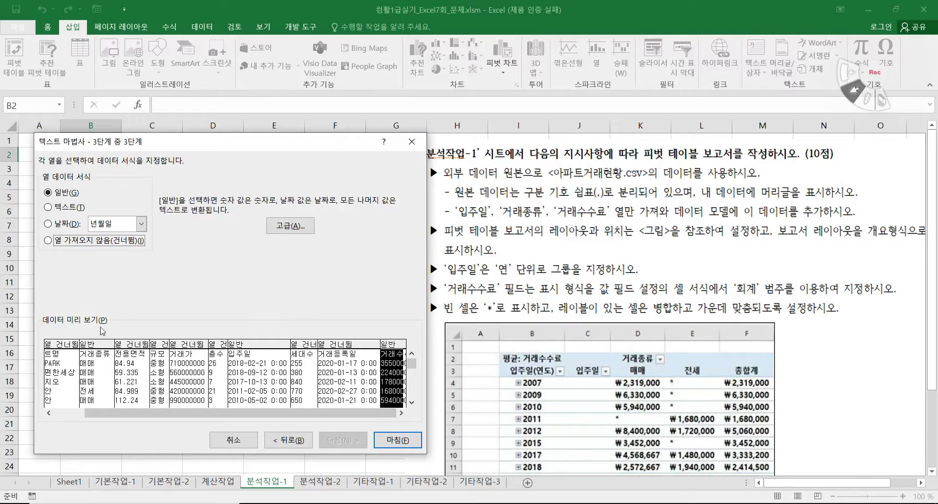
Finish the text import and create the pivot table with its data added to the data model.
{"action": "left_click", "coordinate": [398, 440]}
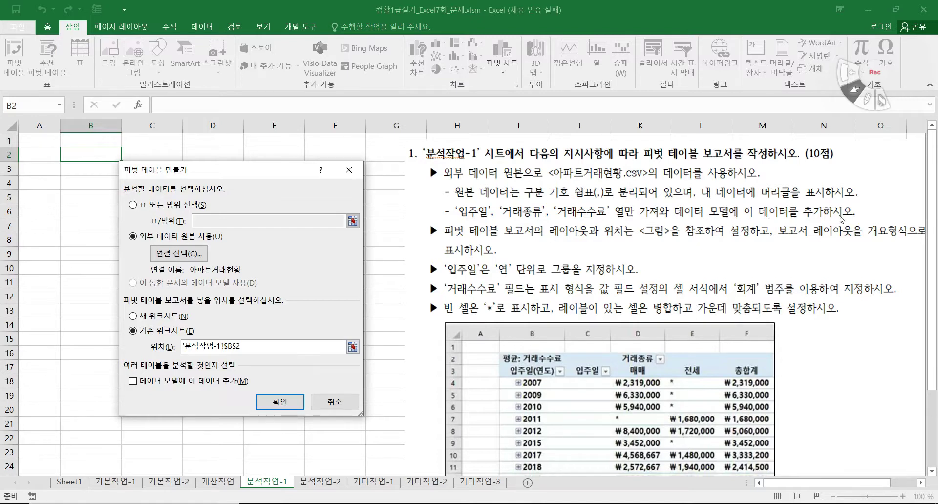
{"action": "left_click", "coordinate": [177, 383]}
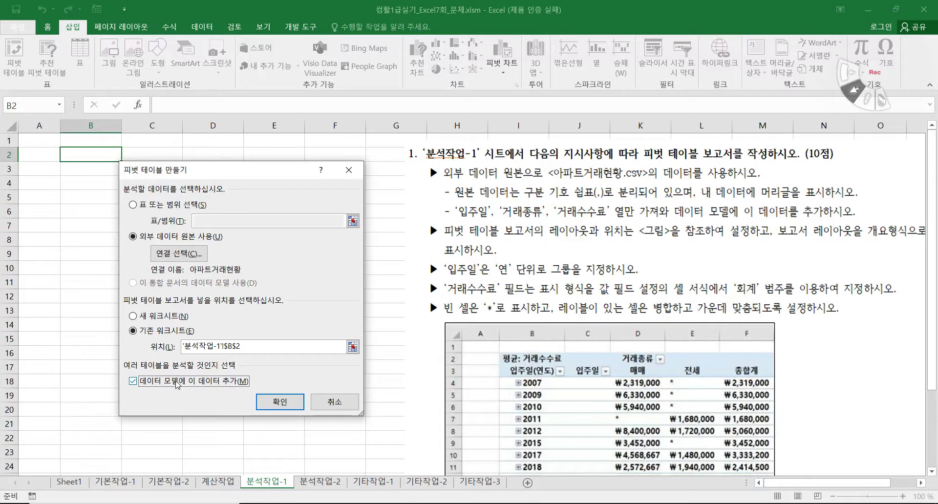
{"action": "left_click", "coordinate": [281, 401]}
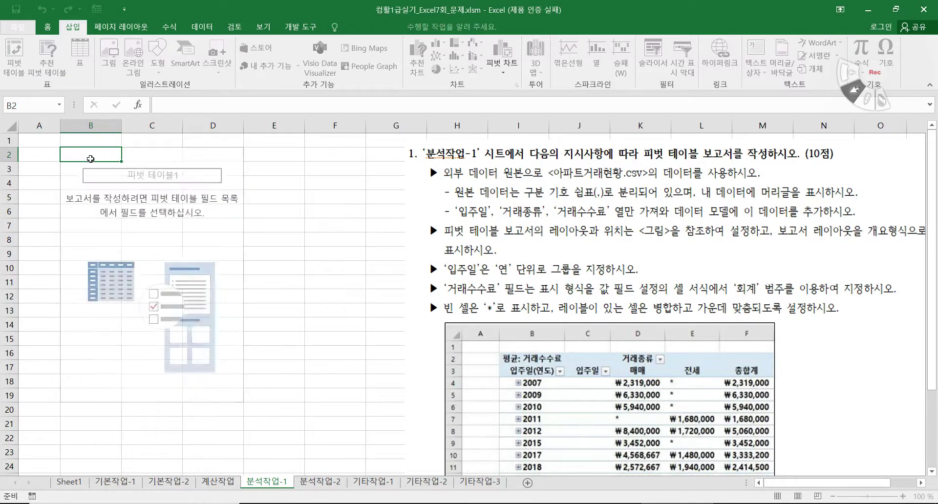
Set the empty pivot table's report layout to outline form (개요 형식).
{"action": "left_click_drag", "start_coordinate": [572, 494], "coordinate": [603, 491]}
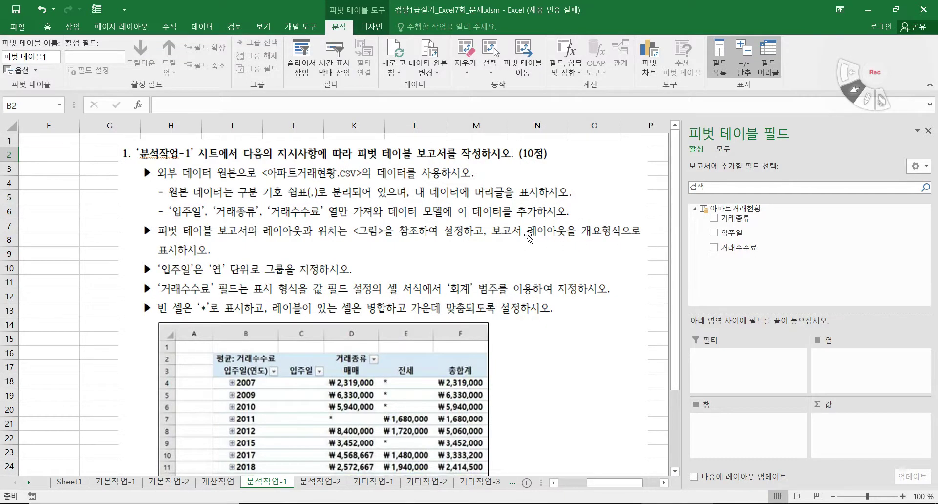
{"action": "left_click", "coordinate": [372, 26]}
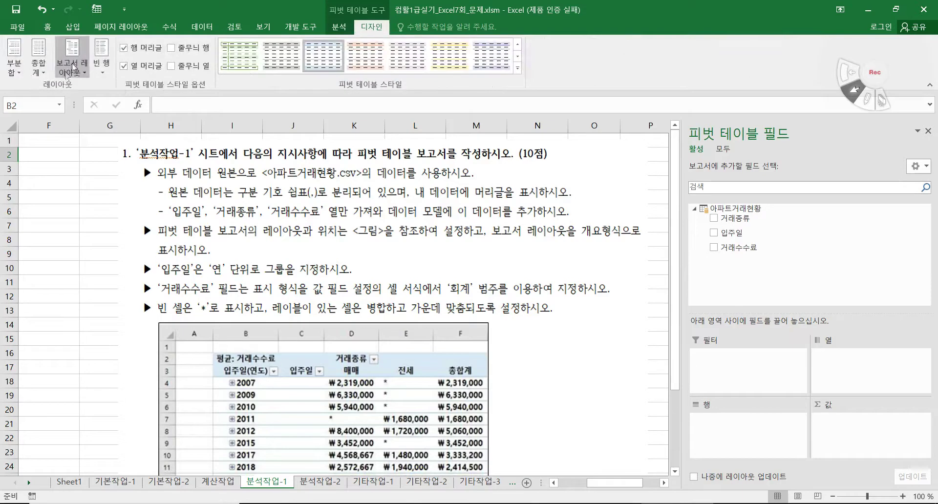
{"action": "left_click", "coordinate": [67, 74]}
{"action": "left_click", "coordinate": [86, 118]}
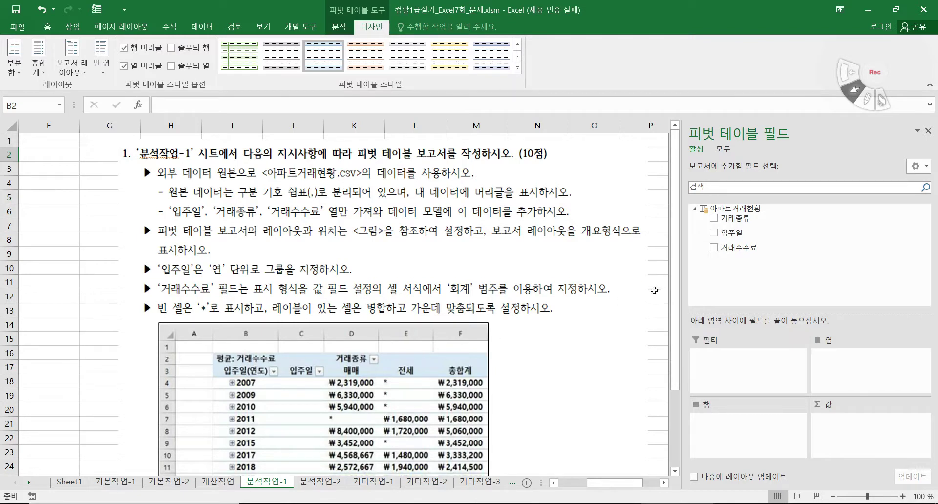
Lay out the pivot table with 입주일 in the rows, 거래종류 in the columns and 거래수수료 in the values.
{"action": "left_click_drag", "start_coordinate": [744, 238], "coordinate": [761, 432]}
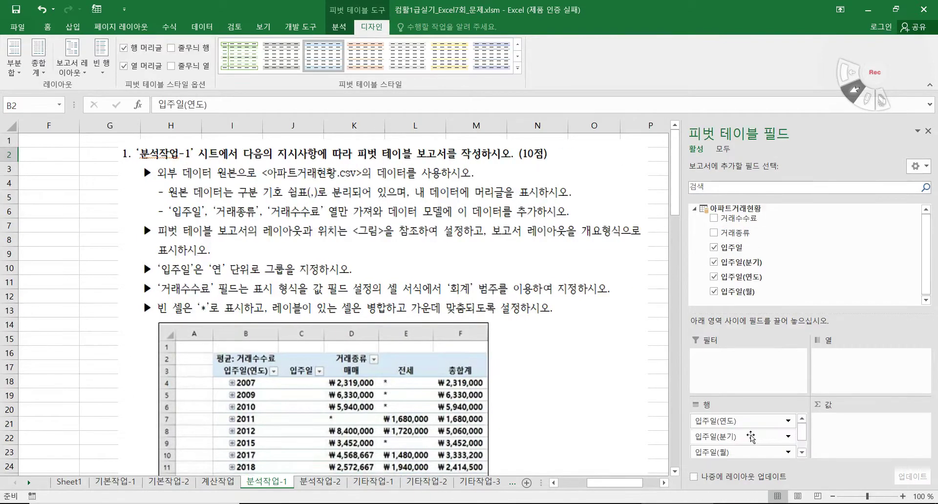
{"action": "left_click_drag", "start_coordinate": [622, 484], "coordinate": [593, 488]}
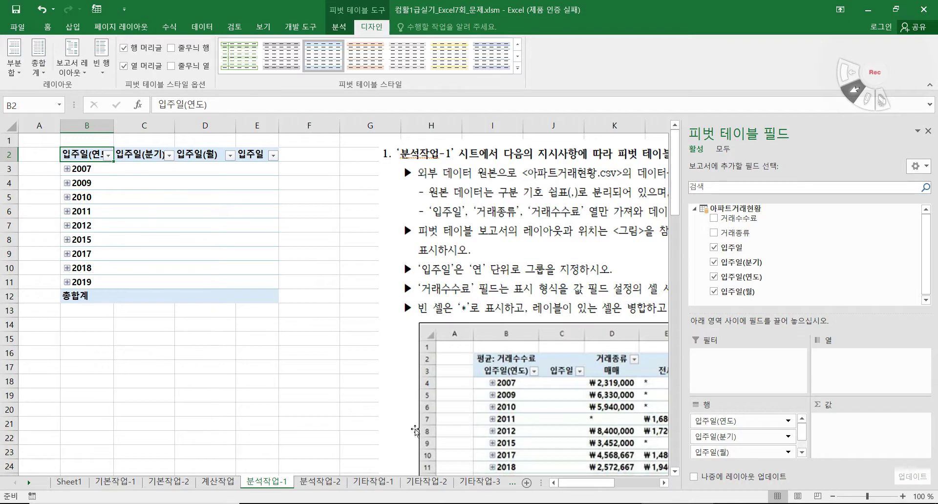
{"action": "left_click_drag", "start_coordinate": [579, 483], "coordinate": [608, 491]}
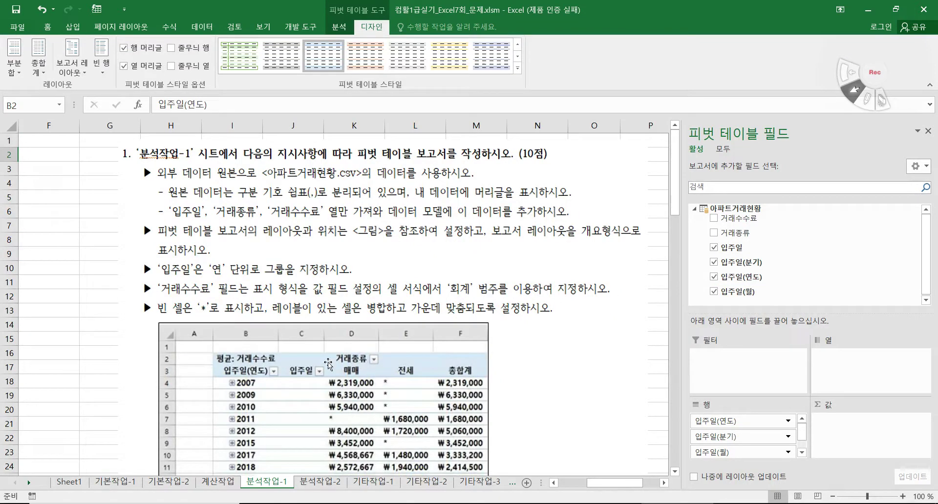
{"action": "left_click_drag", "start_coordinate": [736, 233], "coordinate": [860, 357]}
{"action": "left_click_drag", "start_coordinate": [759, 224], "coordinate": [835, 426]}
Summarize the 거래수수료 value field by average (평균).
{"action": "left_click", "coordinate": [835, 425]}
{"action": "left_click", "coordinate": [836, 410]}
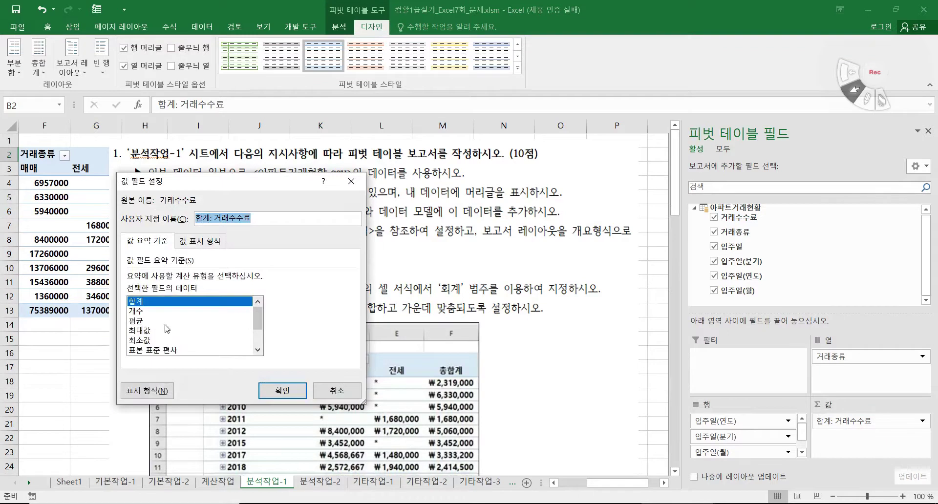
{"action": "left_click", "coordinate": [166, 321]}
{"action": "left_click", "coordinate": [282, 391]}
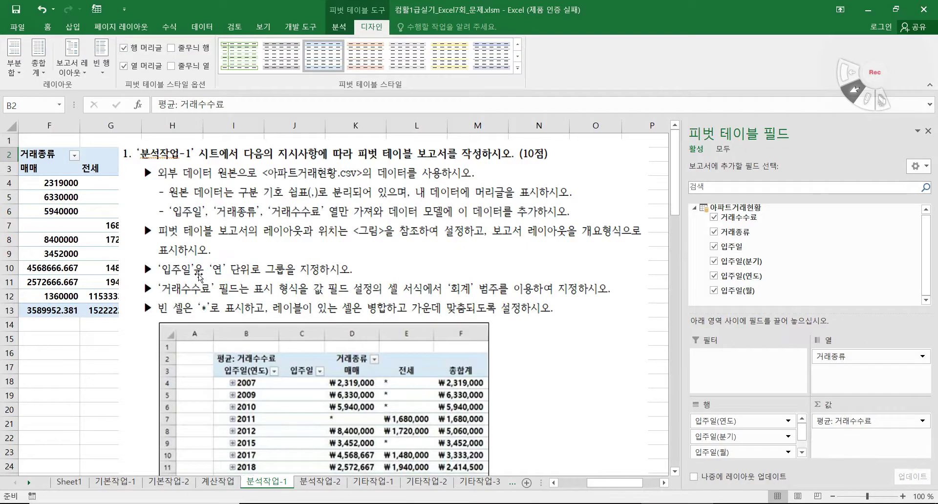
Format the 거래수수료 value field with the accounting (회계) number category, using the ₩ symbol and 0 decimal places.
{"action": "left_click_drag", "start_coordinate": [621, 484], "coordinate": [587, 487]}
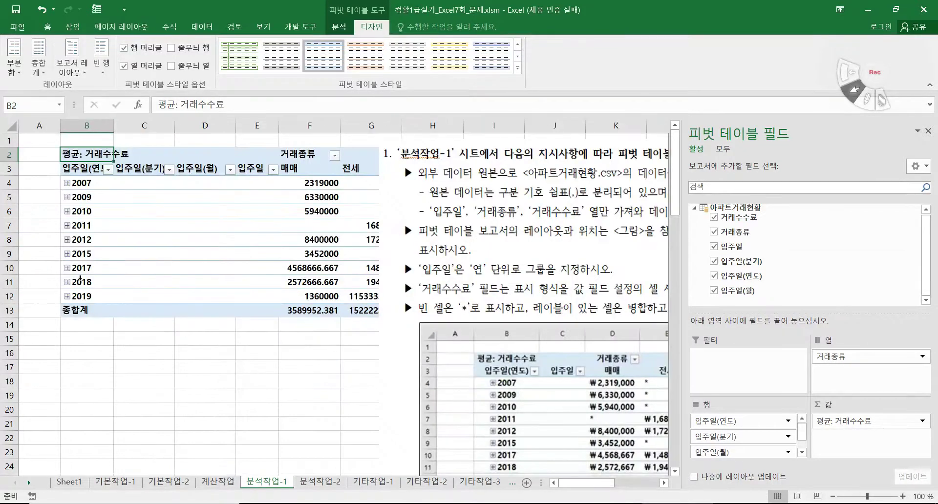
{"action": "left_click_drag", "start_coordinate": [578, 490], "coordinate": [600, 491]}
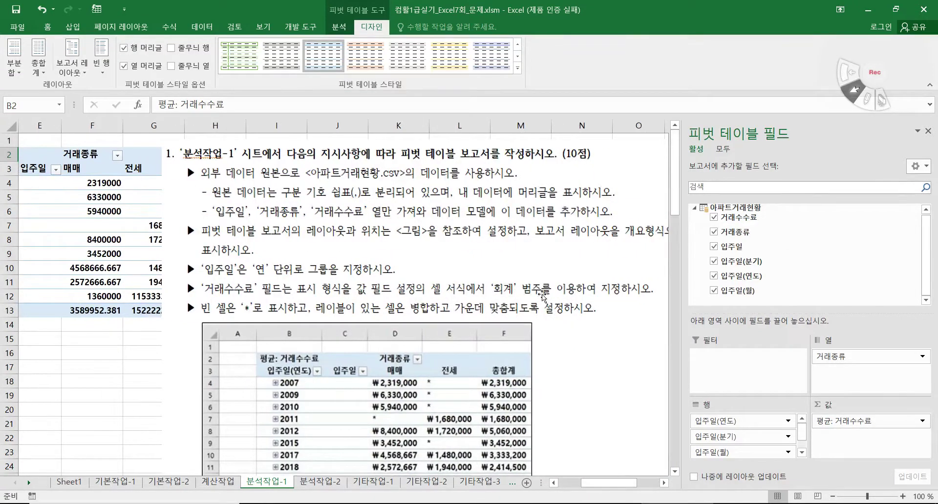
{"action": "left_click", "coordinate": [834, 421]}
{"action": "left_click", "coordinate": [832, 411]}
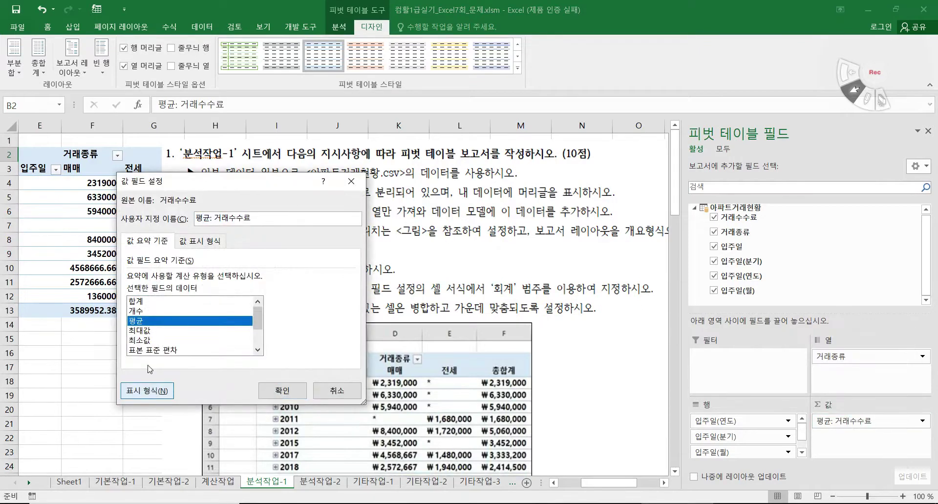
{"action": "left_click", "coordinate": [147, 392]}
{"action": "left_click", "coordinate": [93, 212]}
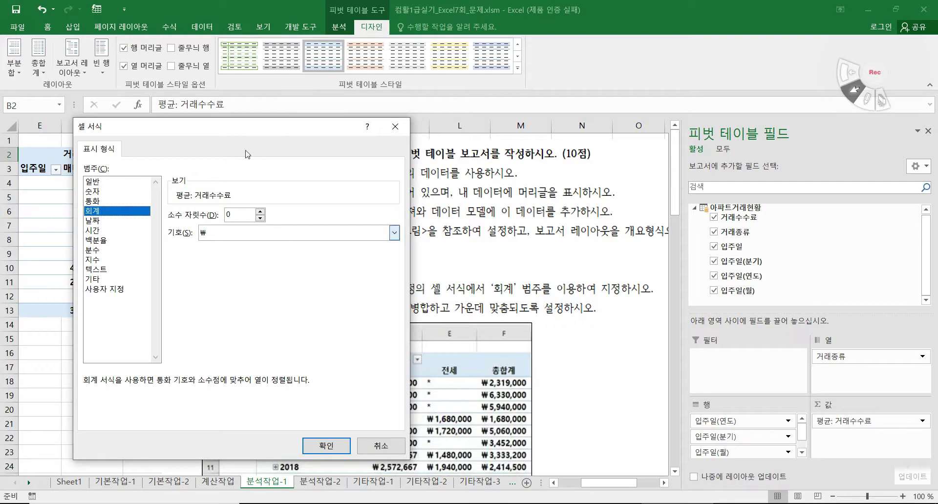
{"action": "left_click_drag", "start_coordinate": [261, 131], "coordinate": [181, 128]}
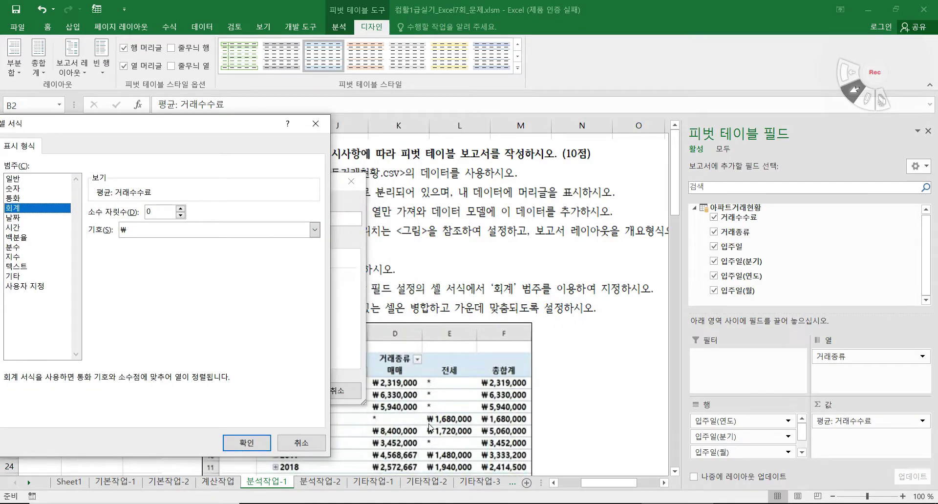
{"action": "left_click", "coordinate": [263, 444]}
{"action": "left_click", "coordinate": [293, 391]}
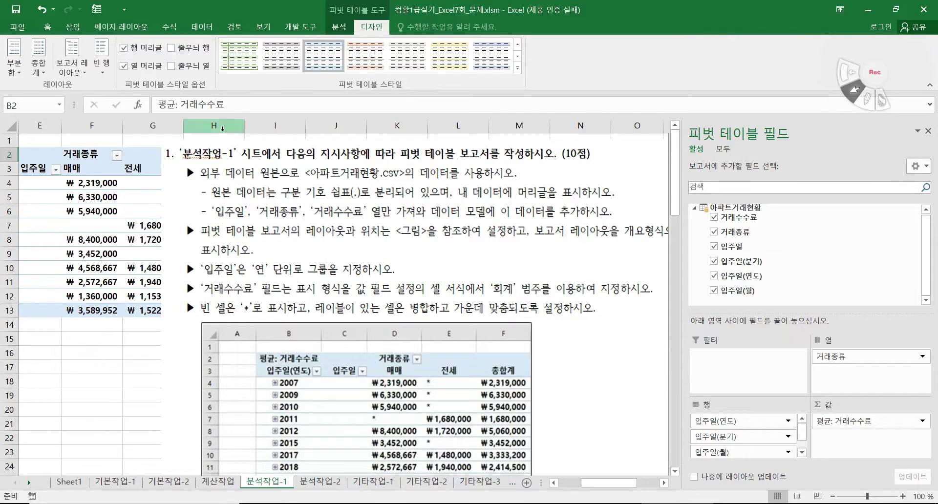
Set the pivot table options to merge and center labeled cells and to show empty cells as *.
{"action": "left_click", "coordinate": [340, 27]}
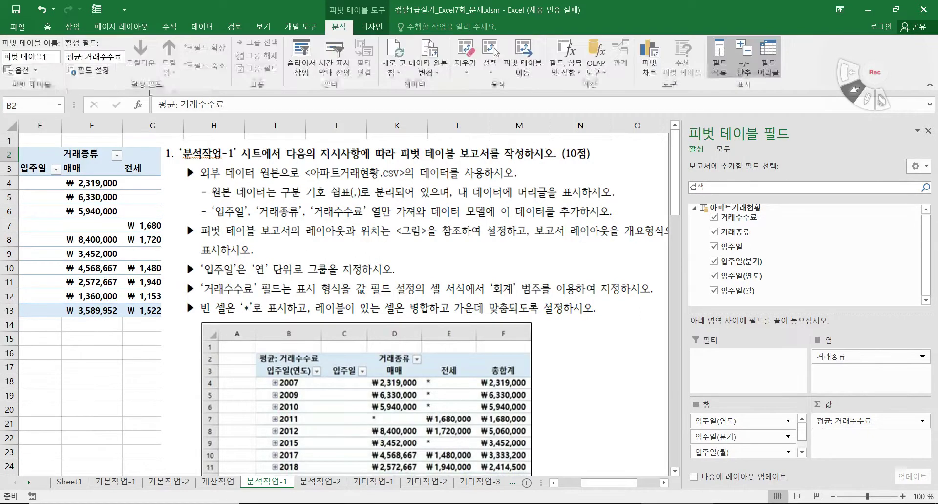
{"action": "left_click", "coordinate": [22, 70]}
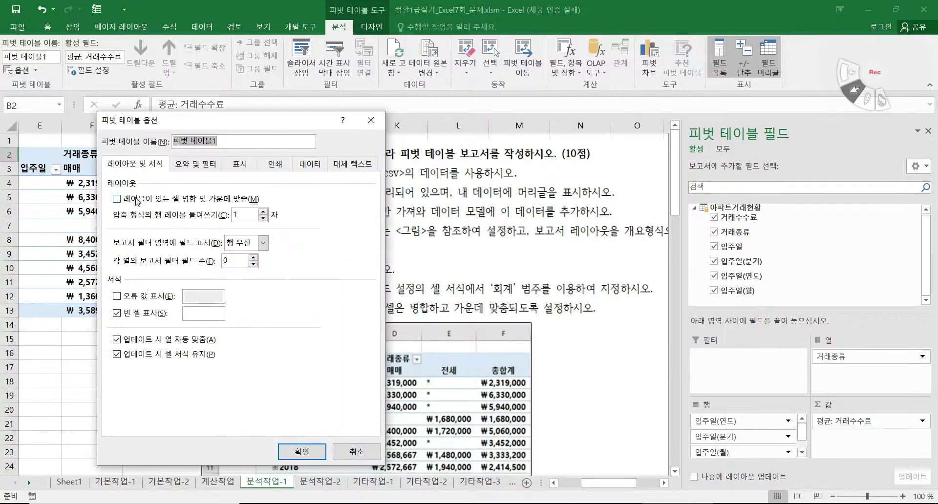
{"action": "left_click", "coordinate": [137, 200]}
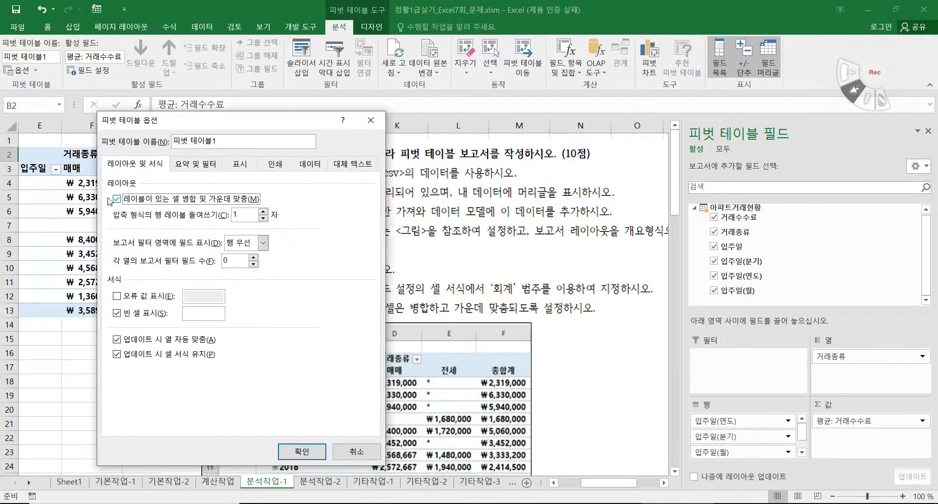
{"action": "left_click", "coordinate": [205, 312]}
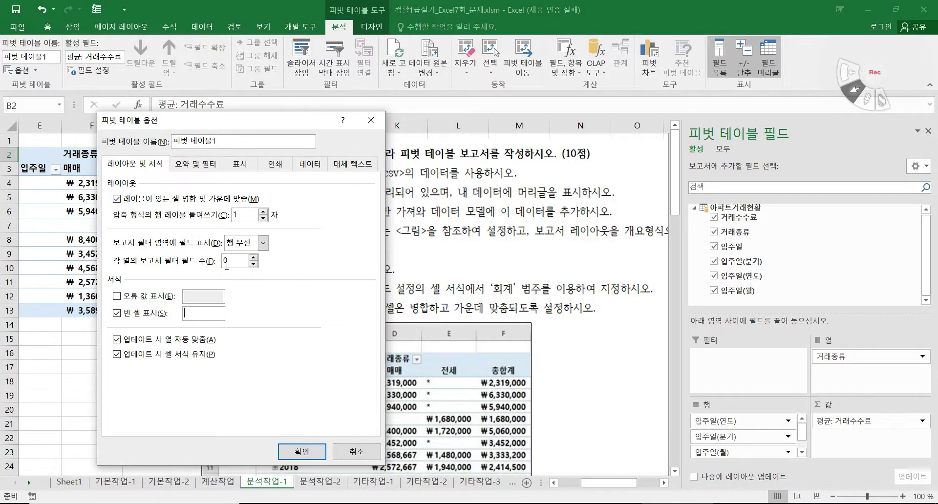
{"action": "left_click", "coordinate": [293, 452]}
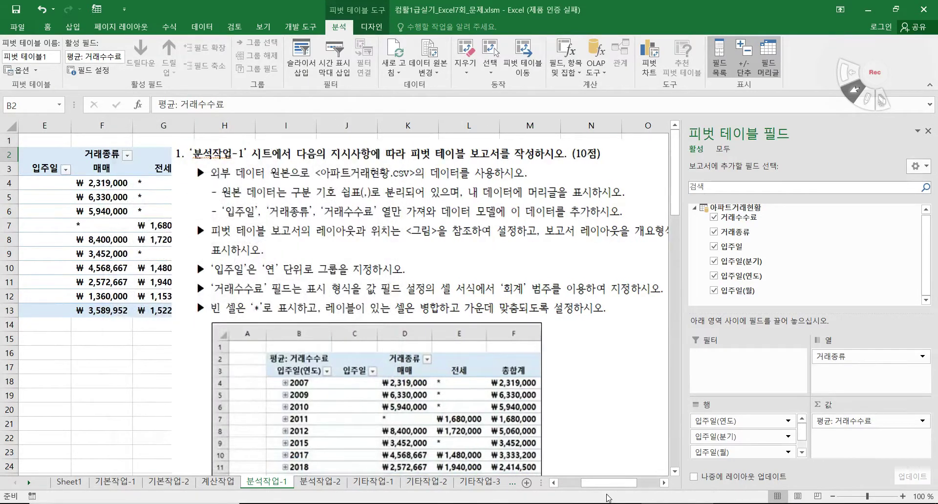
Remove the 입주일(분기) and 입주일(월) fields from the pivot table and widen column B to fit its headers.
{"action": "left_click_drag", "start_coordinate": [609, 484], "coordinate": [587, 484]}
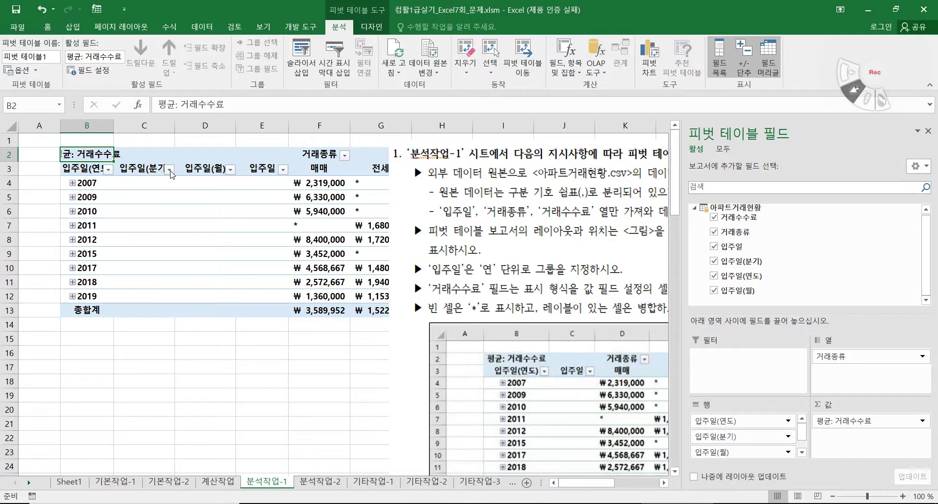
{"action": "left_click", "coordinate": [714, 262]}
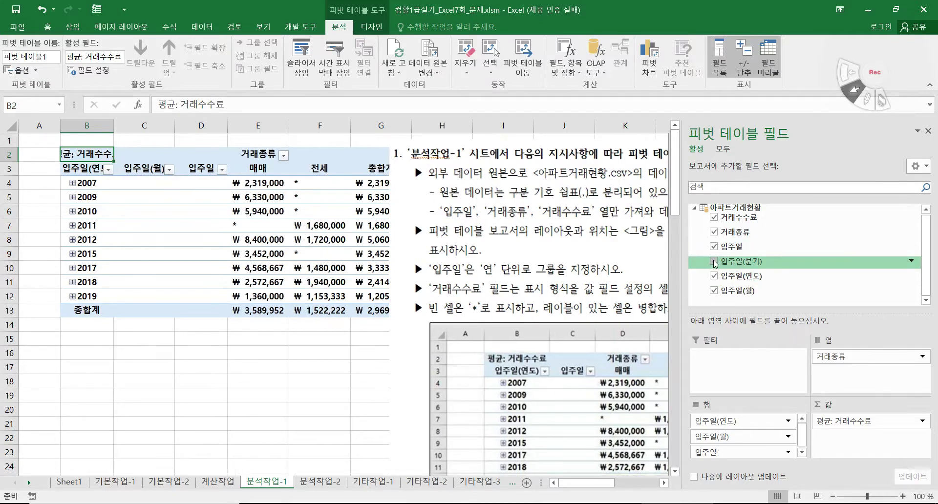
{"action": "left_click", "coordinate": [715, 291]}
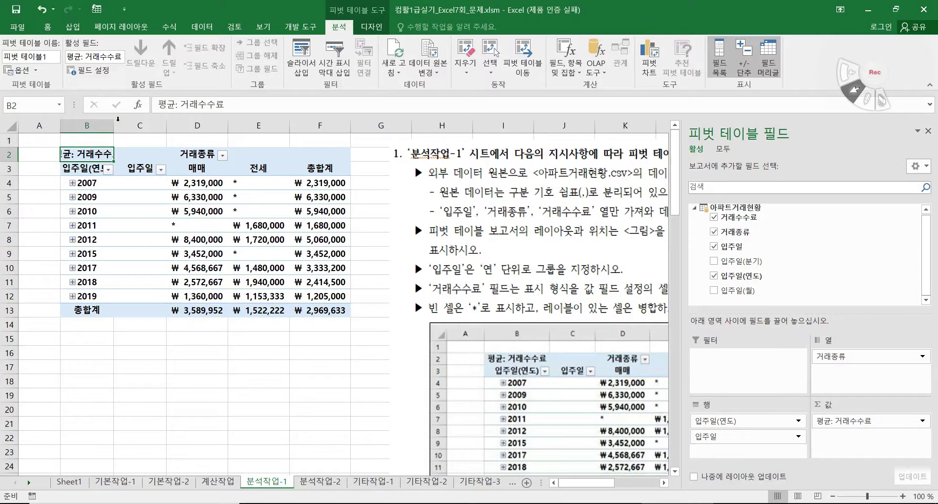
{"action": "left_click_drag", "start_coordinate": [113, 126], "coordinate": [134, 127]}
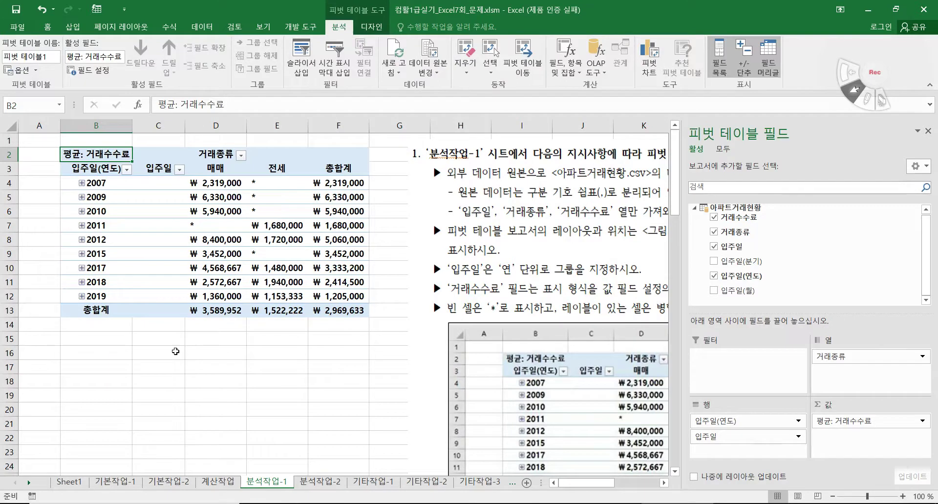
{"action": "left_click", "coordinate": [195, 366]}
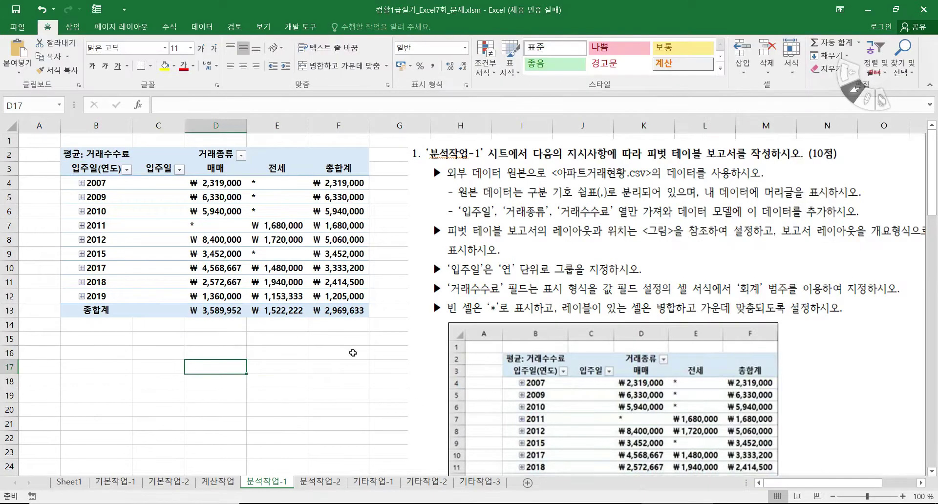
{"action": "scroll", "coordinate": [245, 375], "scroll_direction": "down", "scroll_amount": 1}
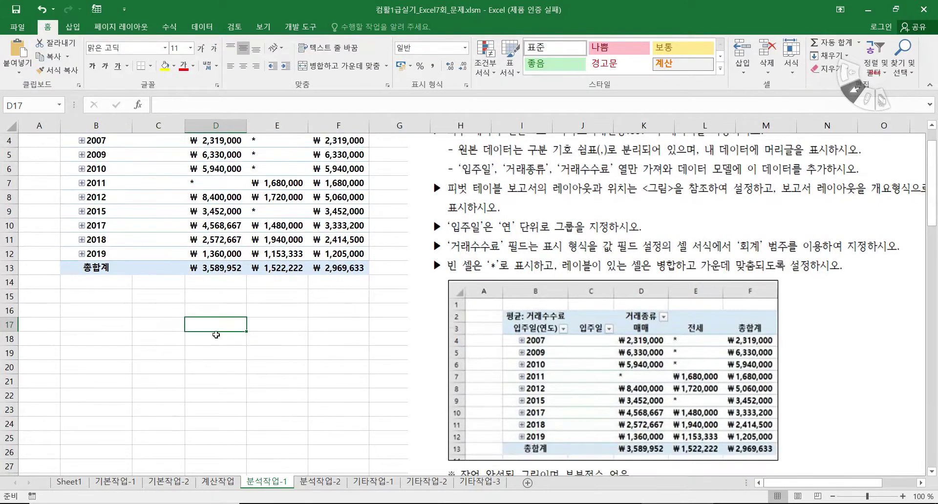
{"action": "scroll", "coordinate": [292, 360], "scroll_direction": "up", "scroll_amount": 1}
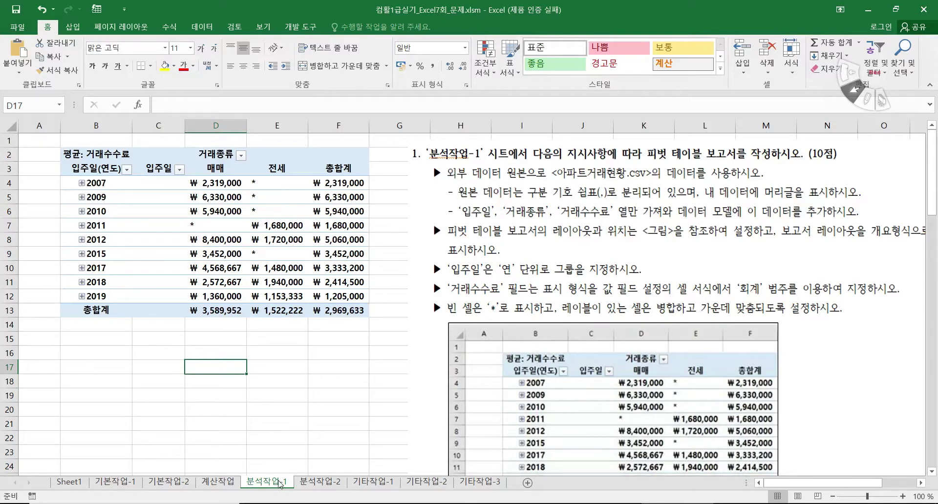
Open the 분석작업-2 sheet and read the task instructions below [표1].
{"action": "left_click", "coordinate": [320, 482]}
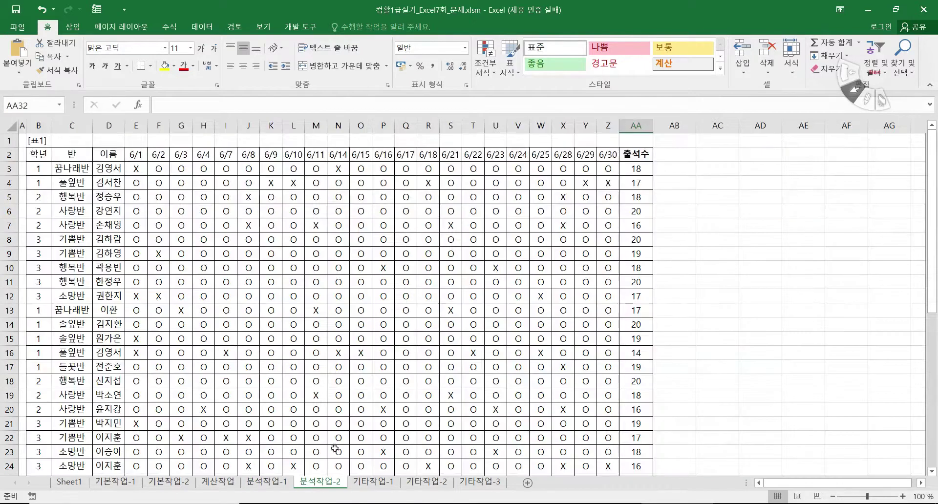
{"action": "scroll", "coordinate": [394, 384], "scroll_direction": "down", "scroll_amount": 7}
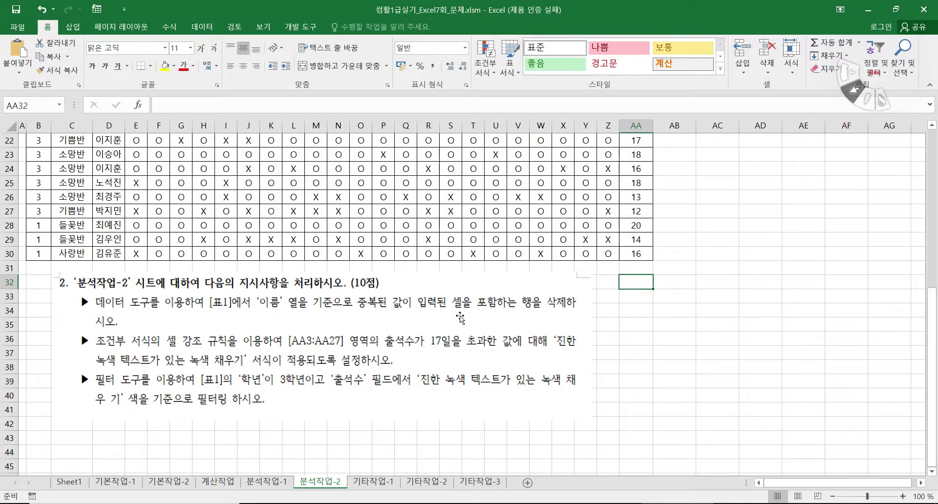
{"action": "scroll", "coordinate": [200, 253], "scroll_direction": "up", "scroll_amount": 7}
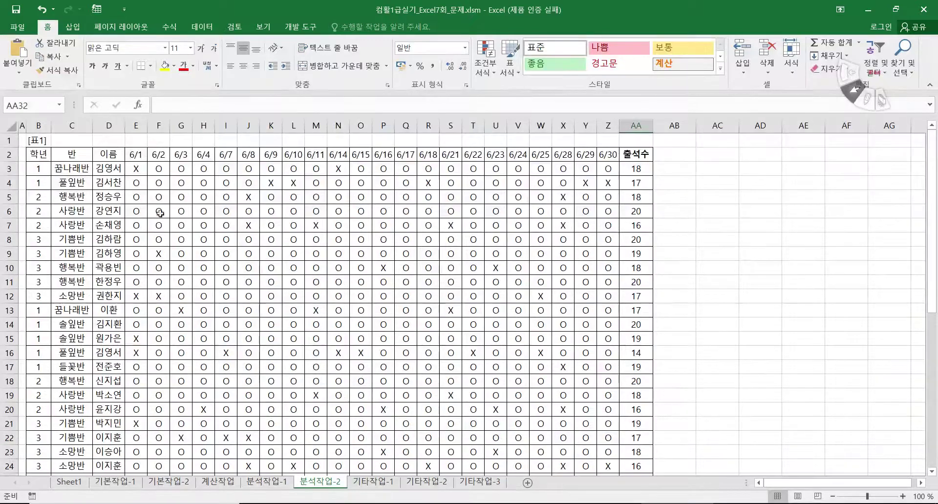
Remove the duplicate rows from [표1] in B2:AA30, comparing only the 이름 column, and clear the selection.
{"action": "left_click_drag", "start_coordinate": [38, 154], "coordinate": [626, 452]}
{"action": "scroll", "coordinate": [626, 452], "scroll_direction": "up", "scroll_amount": 3}
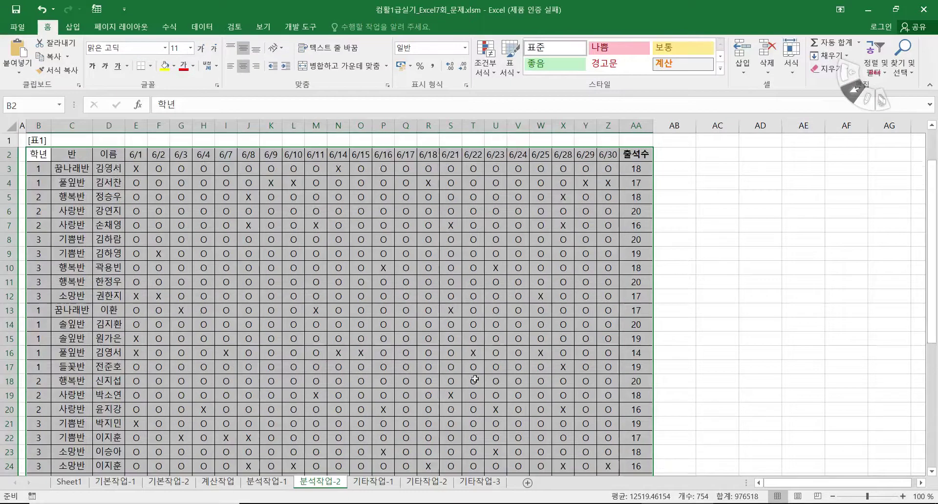
{"action": "left_click", "coordinate": [194, 26]}
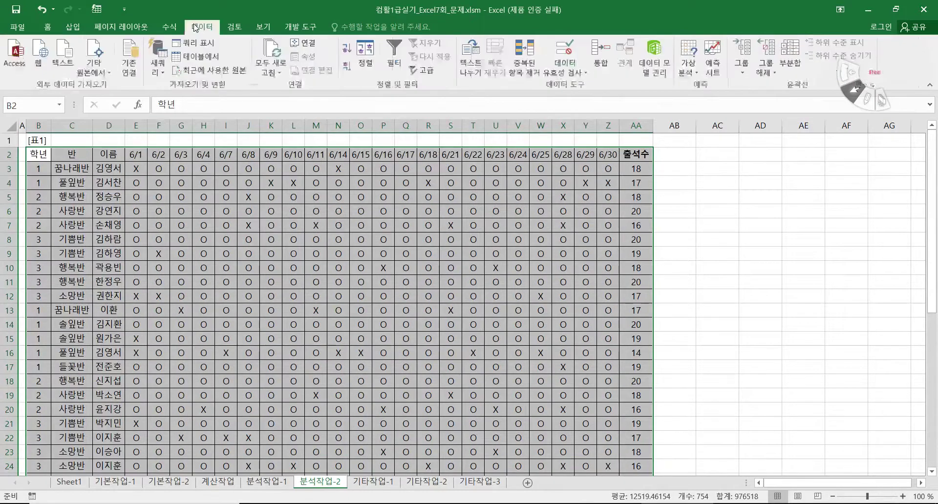
{"action": "left_click", "coordinate": [522, 70]}
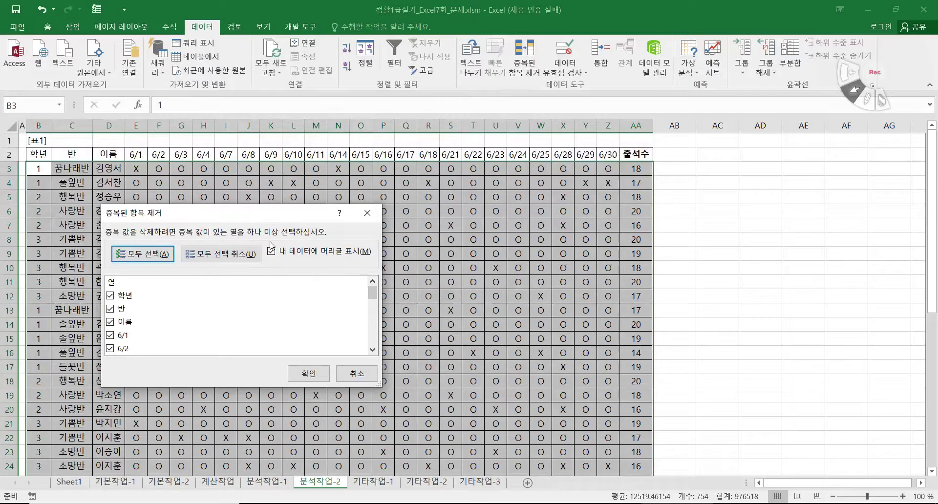
{"action": "left_click", "coordinate": [214, 256]}
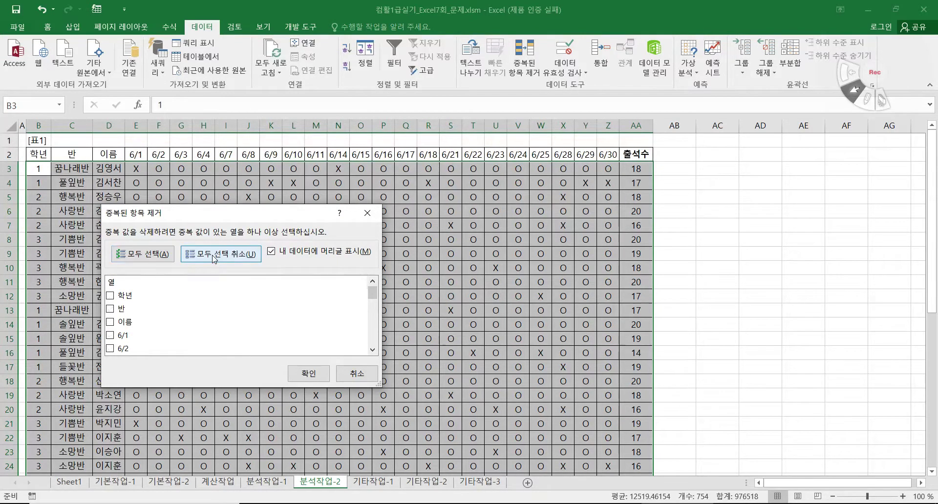
{"action": "left_click", "coordinate": [110, 323]}
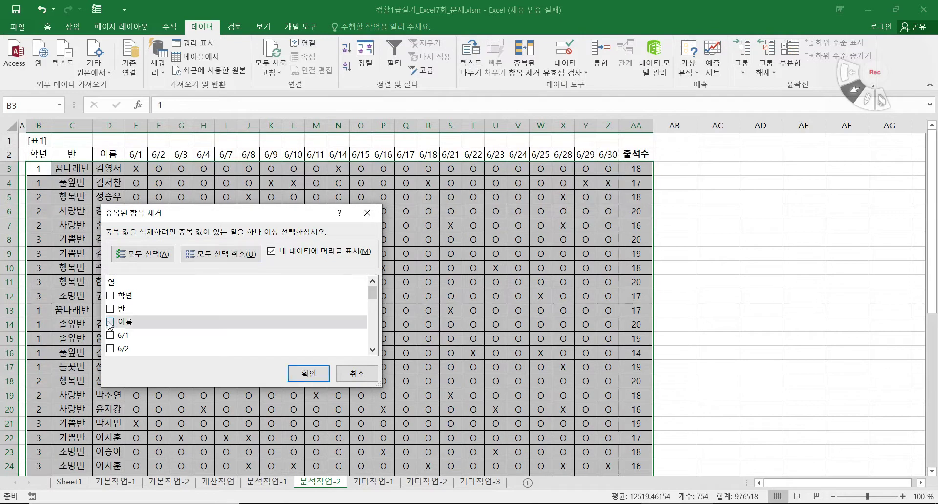
{"action": "scroll", "coordinate": [181, 382], "scroll_direction": "down", "scroll_amount": 2}
{"action": "scroll", "coordinate": [131, 310], "scroll_direction": "up", "scroll_amount": 3}
{"action": "left_click", "coordinate": [313, 374]}
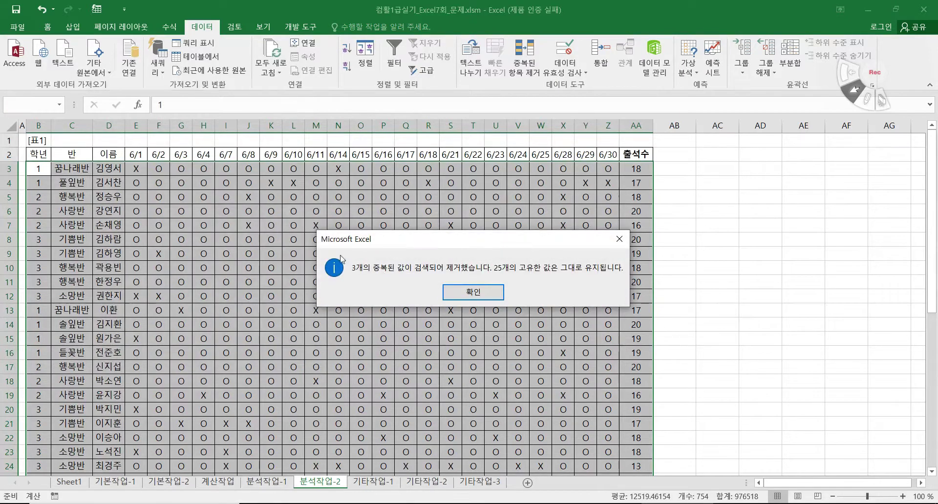
{"action": "left_click", "coordinate": [473, 291]}
{"action": "scroll", "coordinate": [370, 378], "scroll_direction": "down", "scroll_amount": 3}
{"action": "scroll", "coordinate": [370, 378], "scroll_direction": "down", "scroll_amount": 3}
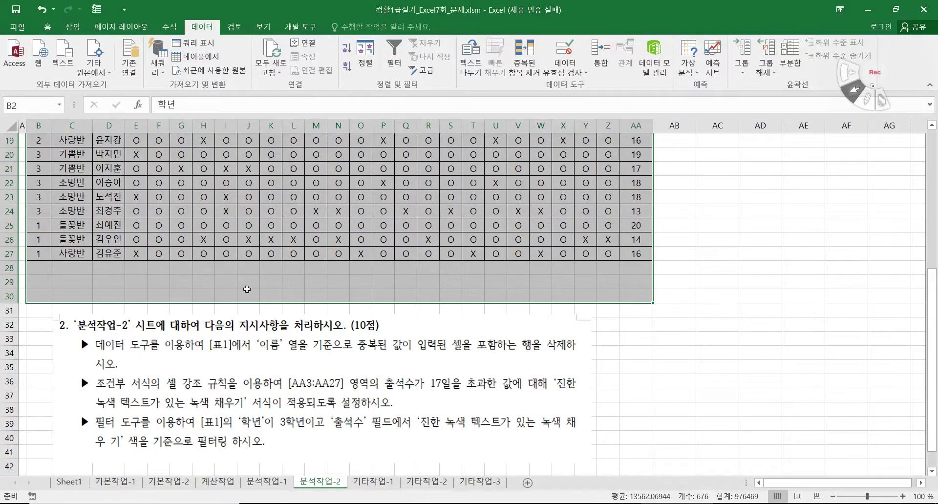
{"action": "left_click", "coordinate": [190, 280]}
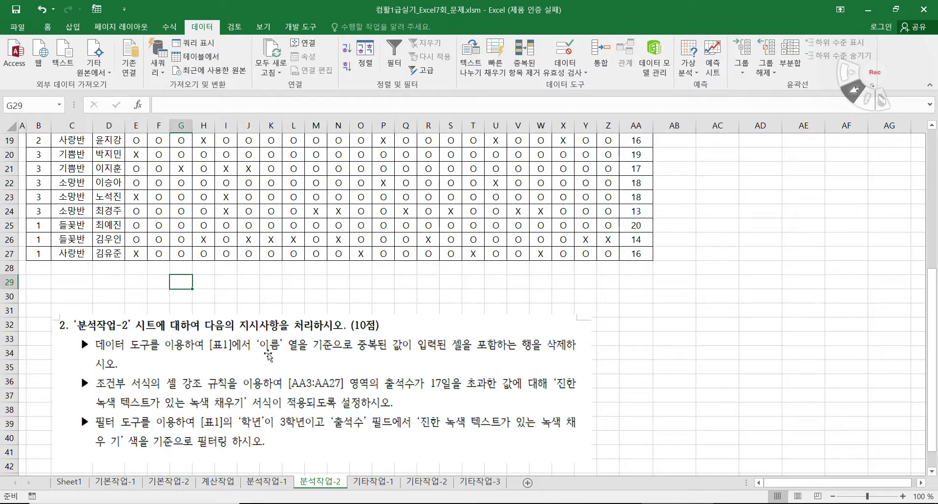
{"action": "scroll", "coordinate": [136, 337], "scroll_direction": "down", "scroll_amount": 1}
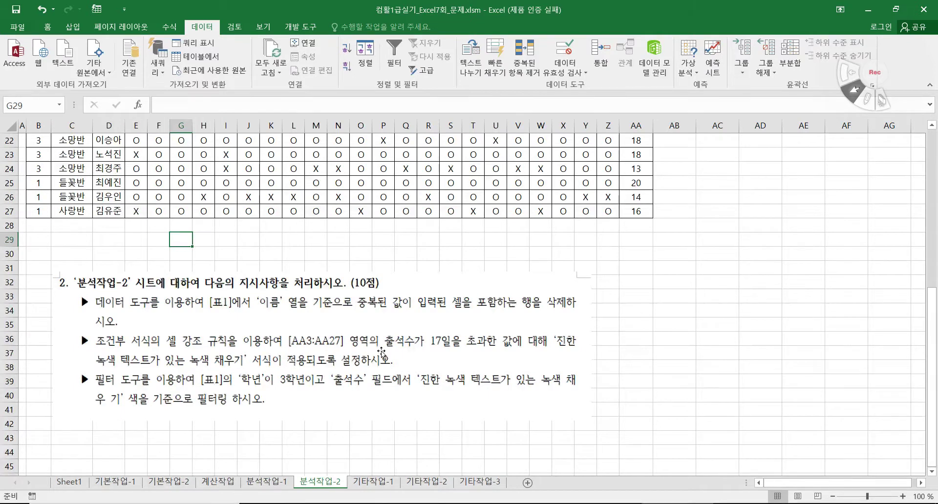
Set up a greater-than highlight rule with the value 17 for the 출석수 values in AA3:AA27.
{"action": "scroll", "coordinate": [339, 349], "scroll_direction": "up", "scroll_amount": 7}
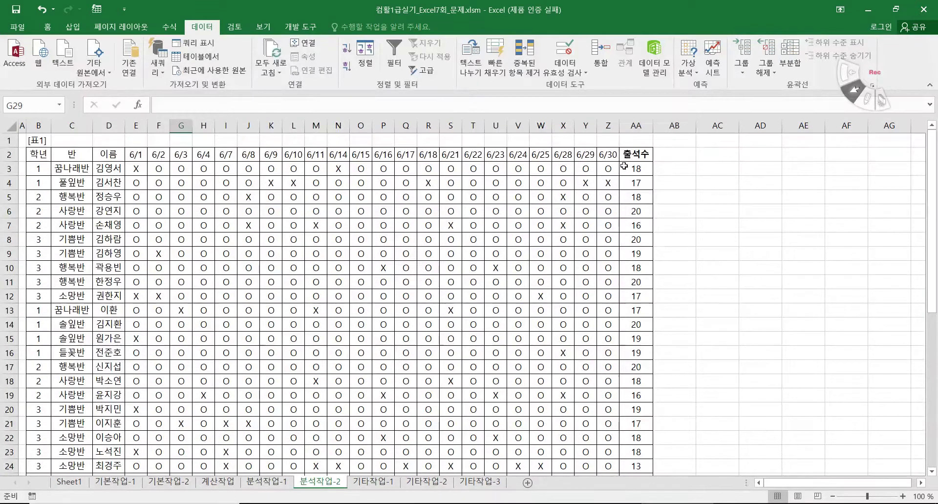
{"action": "left_click_drag", "start_coordinate": [637, 169], "coordinate": [632, 409]}
{"action": "scroll", "coordinate": [415, 397], "scroll_direction": "up", "scroll_amount": 3}
{"action": "scroll", "coordinate": [410, 398], "scroll_direction": "down", "scroll_amount": 7}
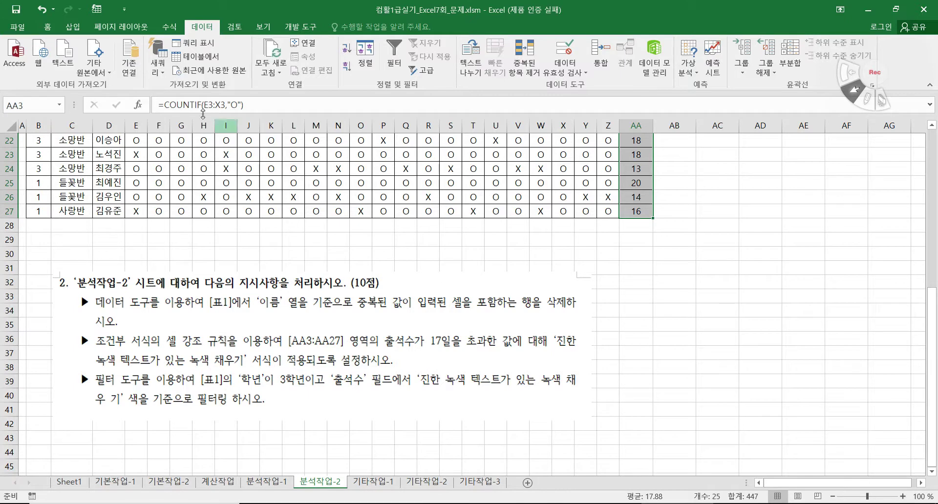
{"action": "left_click", "coordinate": [48, 27]}
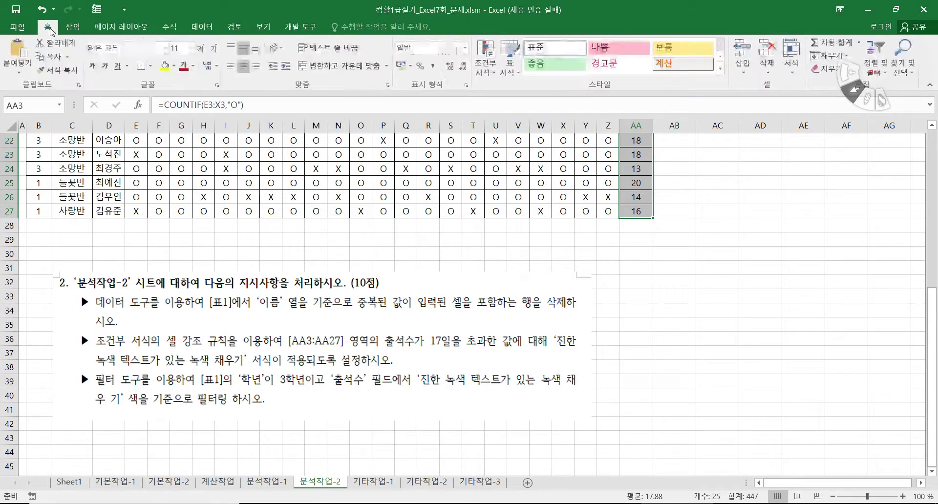
{"action": "left_click", "coordinate": [485, 58]}
{"action": "mouse_move", "coordinate": [511, 93]}
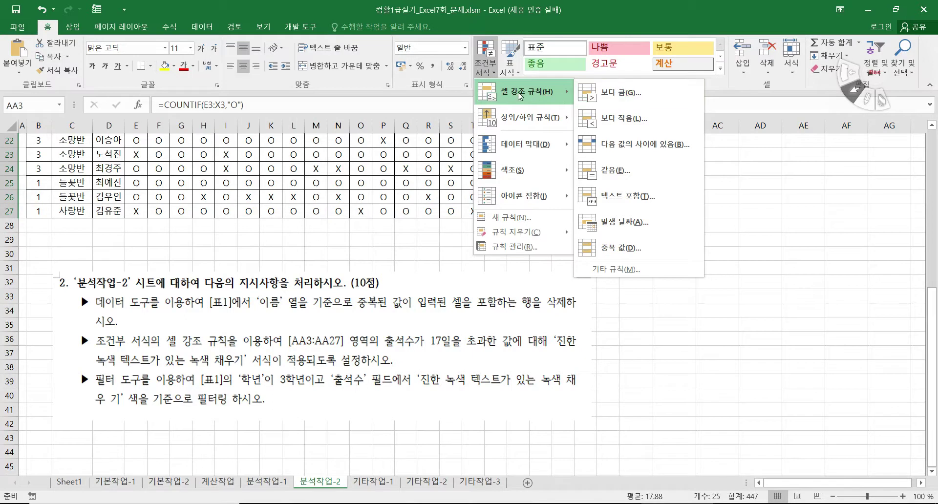
{"action": "left_click", "coordinate": [631, 92]}
{"action": "type", "text": "17"}
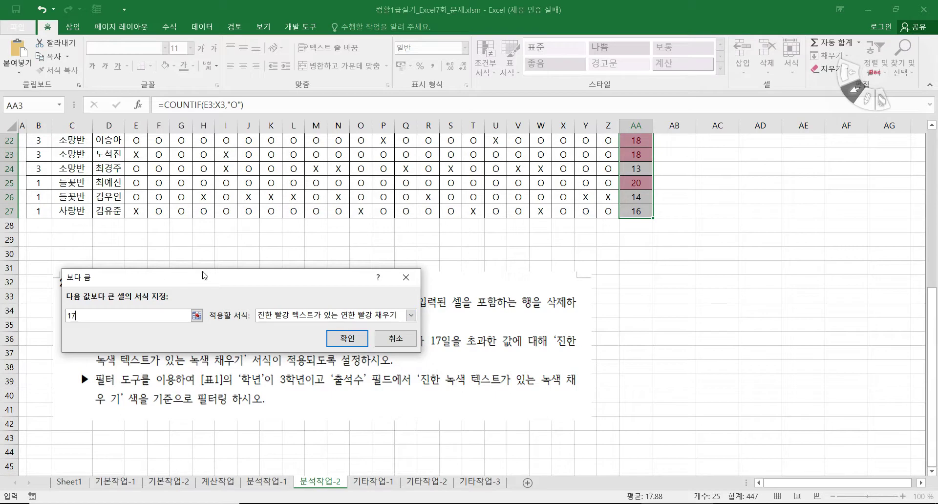
Apply the 진한 녹색 텍스트가 있는 녹색 채우기 format to the greater-than rule and clear the selection.
{"action": "left_click_drag", "start_coordinate": [204, 276], "coordinate": [248, 153]}
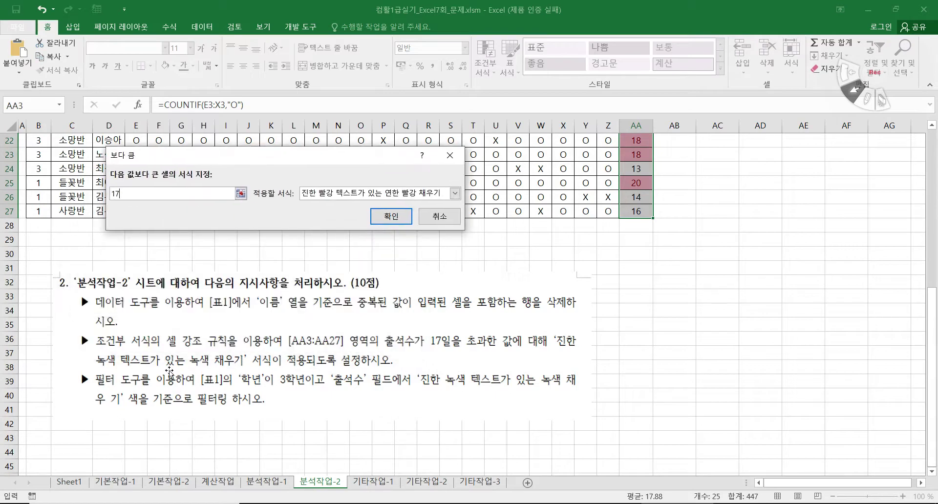
{"action": "left_click", "coordinate": [456, 193]}
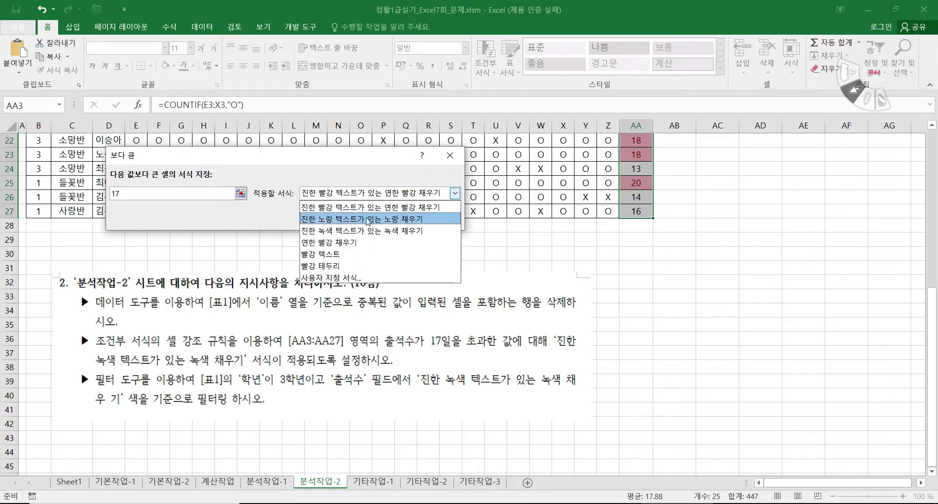
{"action": "left_click", "coordinate": [362, 231]}
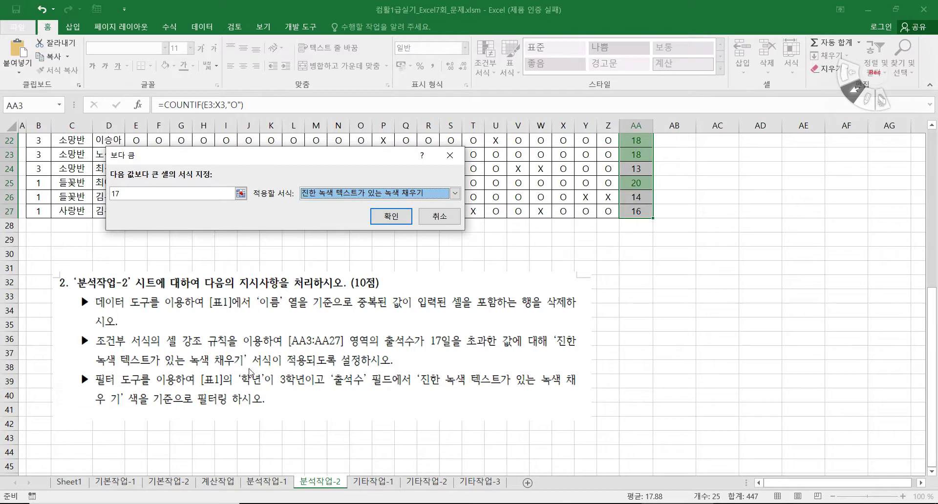
{"action": "left_click", "coordinate": [392, 216]}
{"action": "left_click", "coordinate": [548, 240]}
{"action": "scroll", "coordinate": [548, 244], "scroll_direction": "up", "scroll_amount": 6}
{"action": "scroll", "coordinate": [425, 352], "scroll_direction": "down", "scroll_amount": 6}
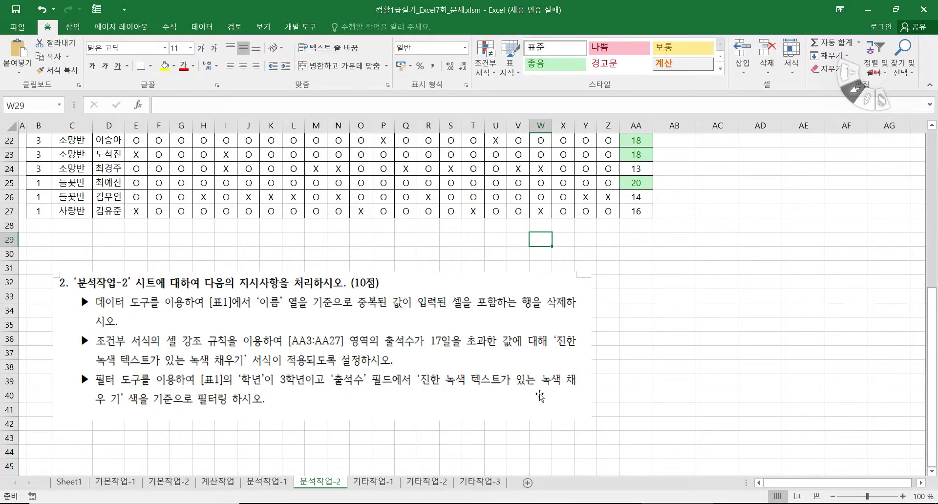
Turn on filtering for the header row of [표1].
{"action": "scroll", "coordinate": [325, 397], "scroll_direction": "up", "scroll_amount": 4}
{"action": "scroll", "coordinate": [325, 397], "scroll_direction": "up", "scroll_amount": 3}
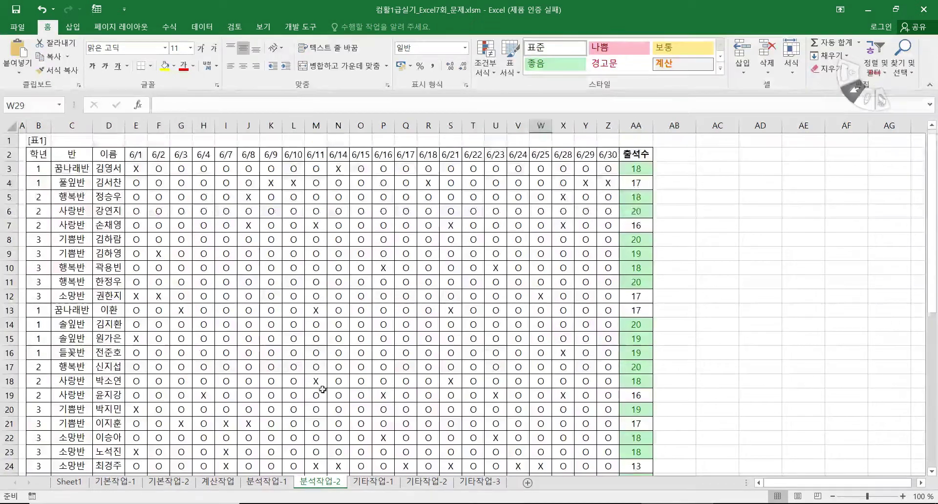
{"action": "left_click", "coordinate": [384, 198]}
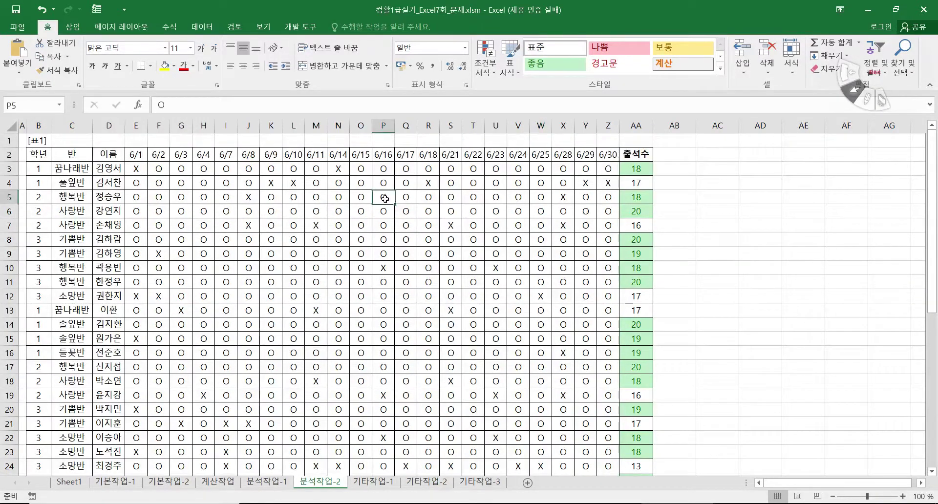
{"action": "left_click", "coordinate": [202, 27]}
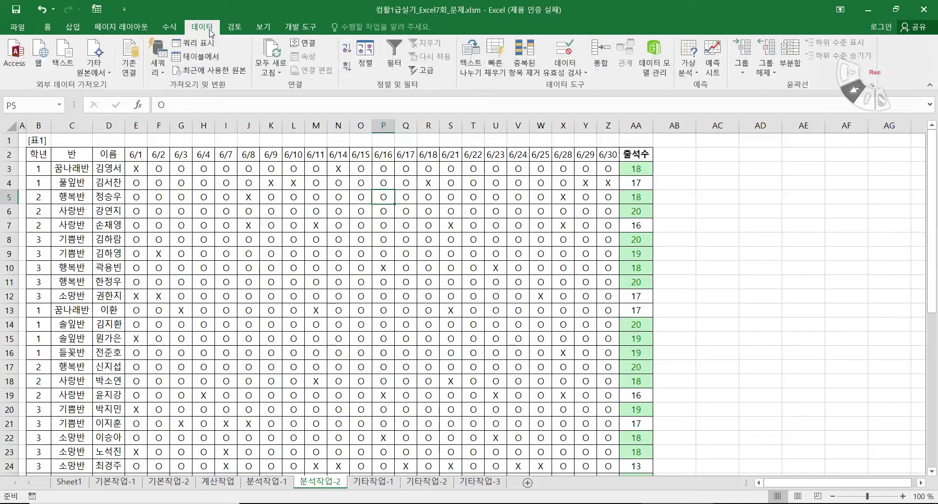
{"action": "left_click", "coordinate": [394, 53]}
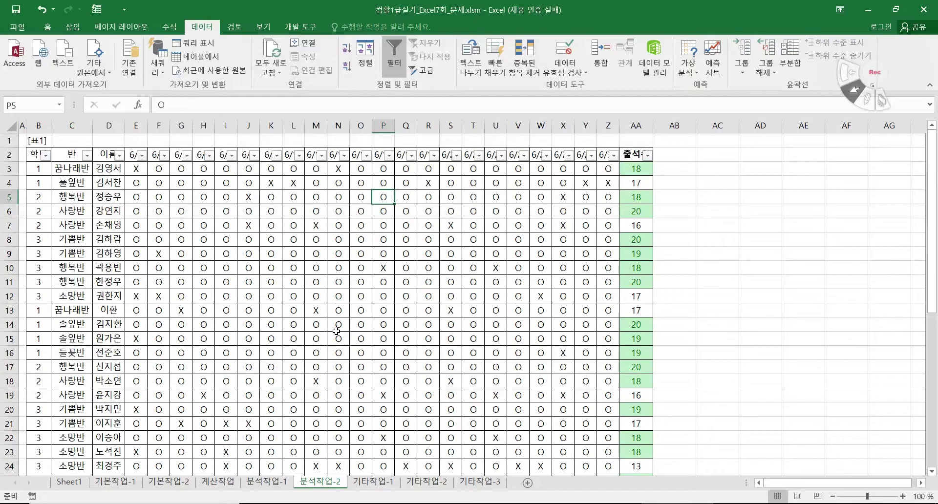
Filter the 학년 column of [표1] to show only grade 3.
{"action": "scroll", "coordinate": [337, 326], "scroll_direction": "down", "scroll_amount": 3}
{"action": "scroll", "coordinate": [336, 327], "scroll_direction": "down", "scroll_amount": 5}
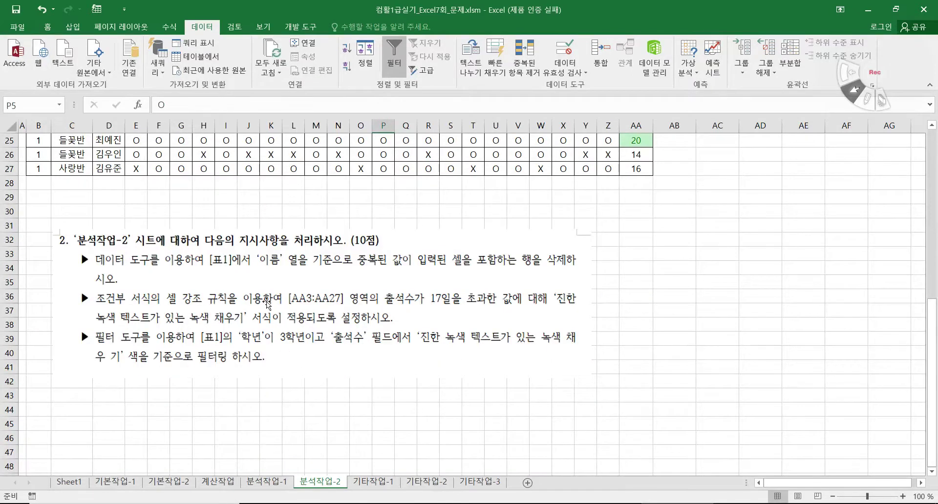
{"action": "scroll", "coordinate": [217, 307], "scroll_direction": "up", "scroll_amount": 8}
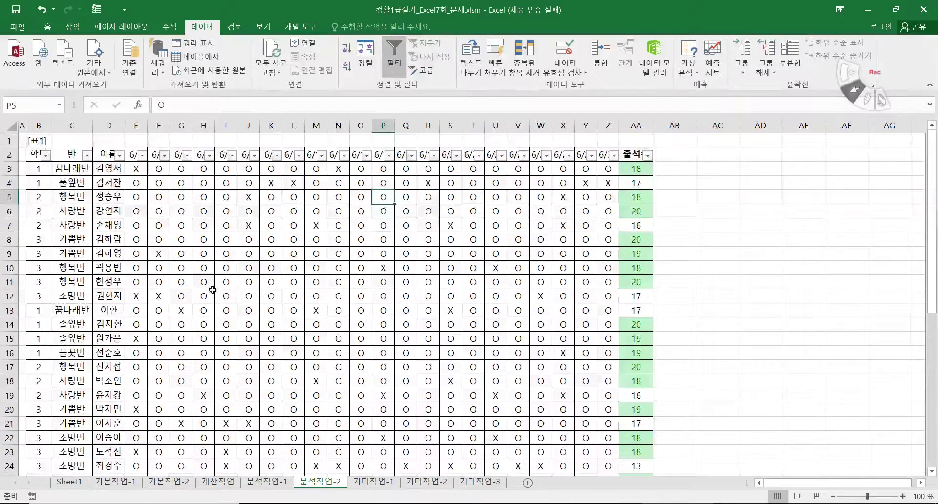
{"action": "left_click", "coordinate": [45, 156]}
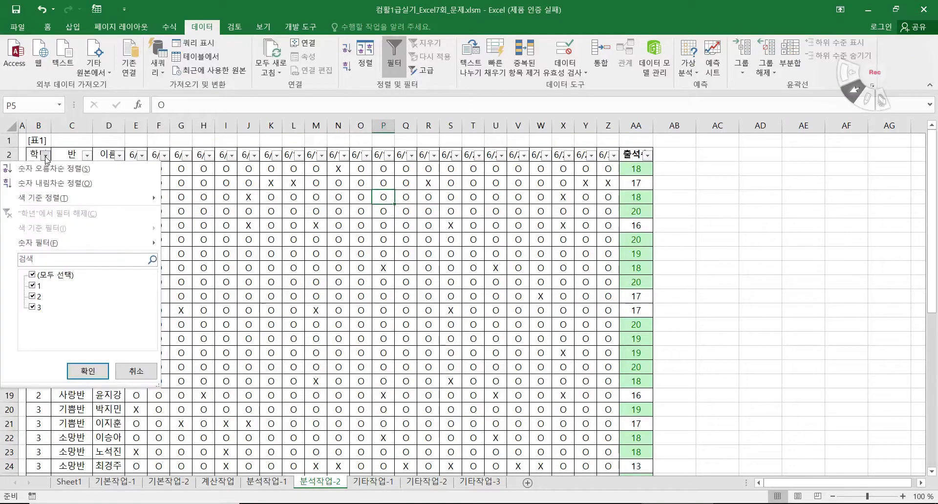
{"action": "mouse_move", "coordinate": [62, 245]}
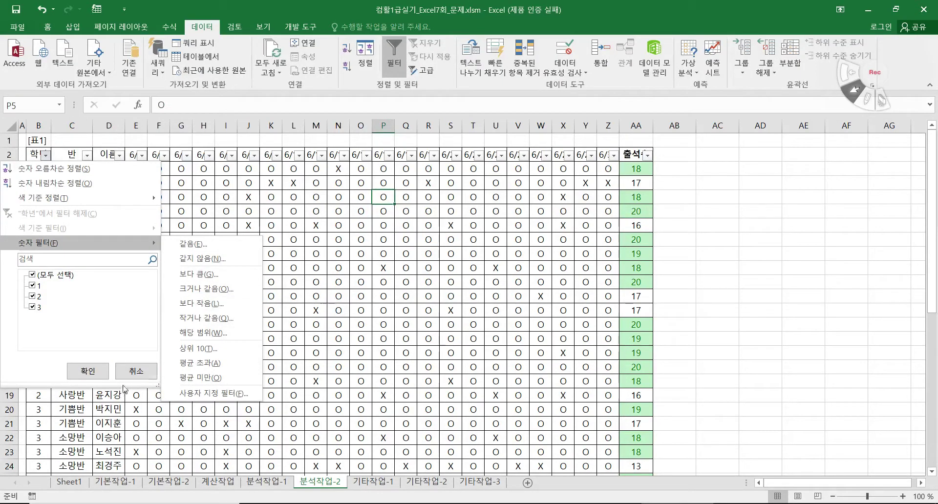
{"action": "left_click", "coordinate": [33, 287]}
{"action": "left_click", "coordinate": [33, 296]}
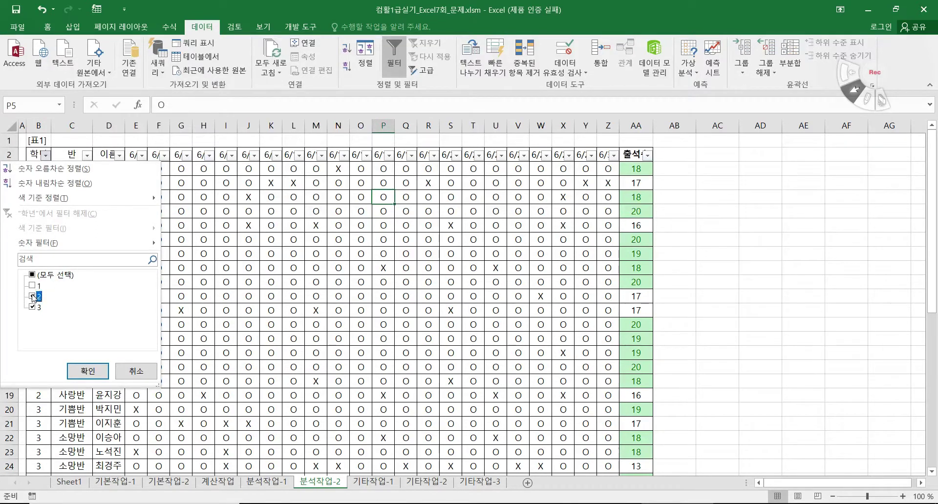
{"action": "left_click", "coordinate": [88, 371]}
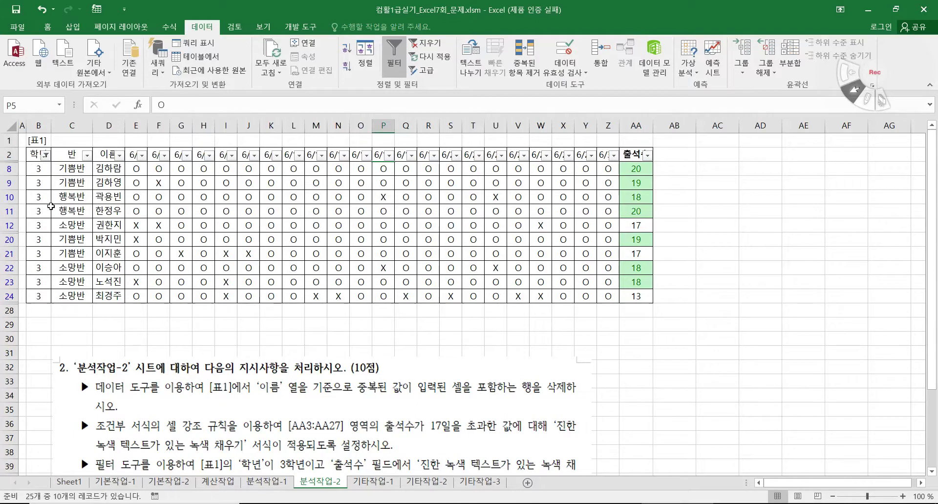
{"action": "scroll", "coordinate": [97, 262], "scroll_direction": "down", "scroll_amount": 2}
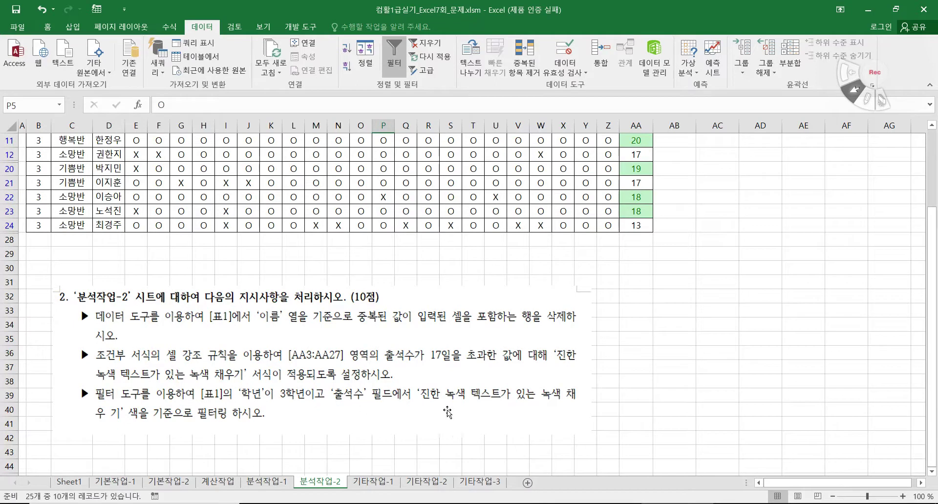
{"action": "scroll", "coordinate": [481, 406], "scroll_direction": "up", "scroll_amount": 2}
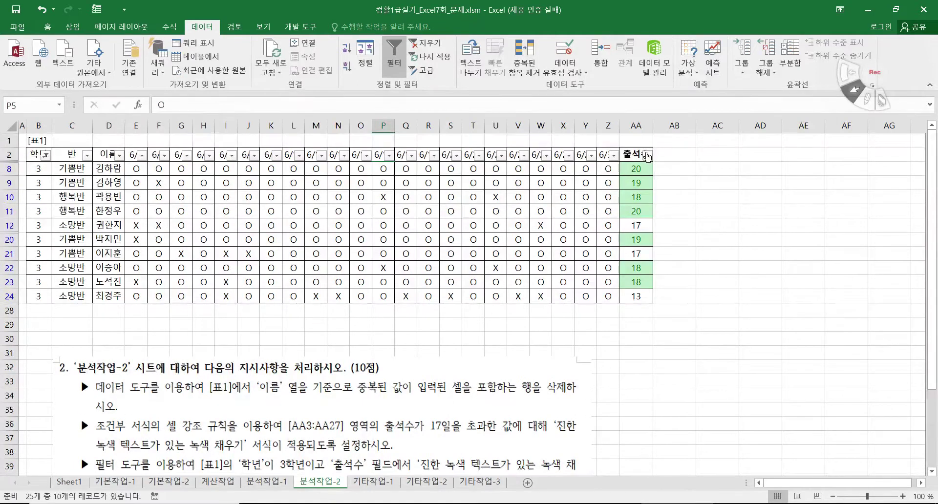
{"action": "left_click", "coordinate": [647, 155]}
{"action": "mouse_move", "coordinate": [581, 232]}
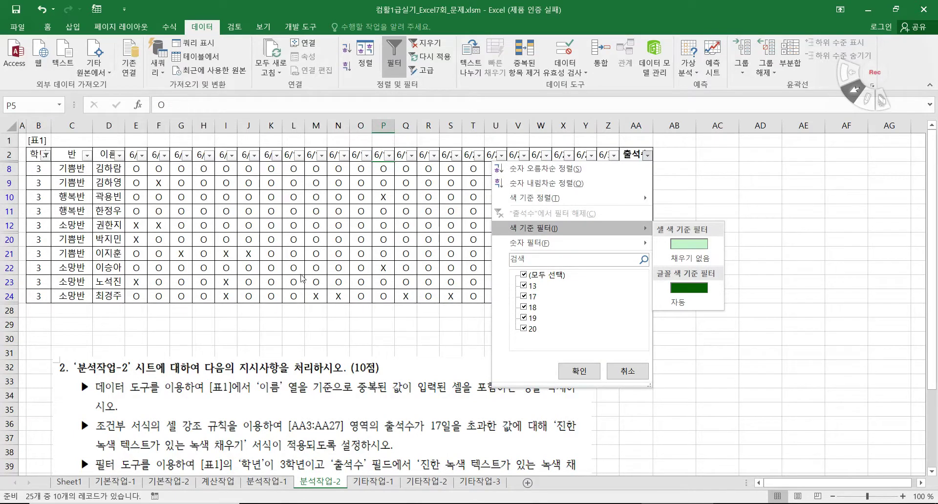
{"action": "left_click", "coordinate": [303, 297]}
{"action": "scroll", "coordinate": [300, 303], "scroll_direction": "down", "scroll_amount": 2}
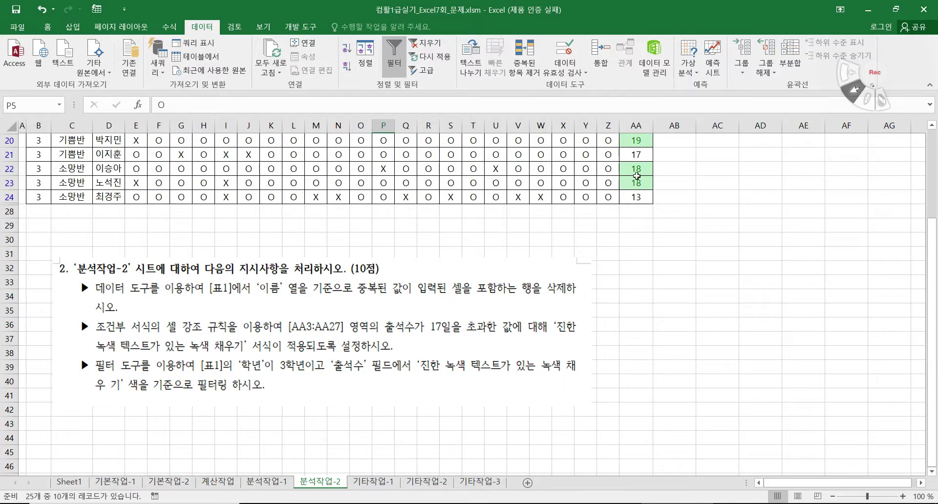
{"action": "scroll", "coordinate": [634, 183], "scroll_direction": "up", "scroll_amount": 3}
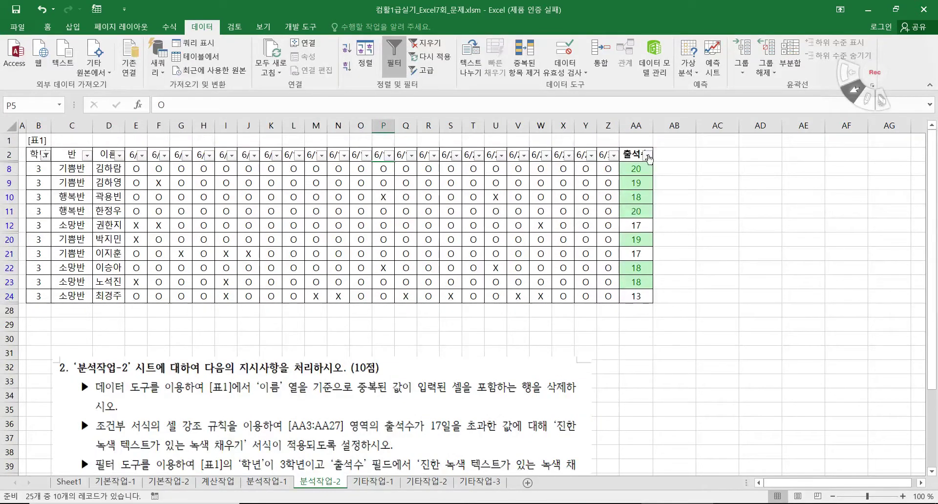
Filter the 출석수 column by the light green cell color.
{"action": "left_click", "coordinate": [648, 156]}
{"action": "mouse_move", "coordinate": [567, 229]}
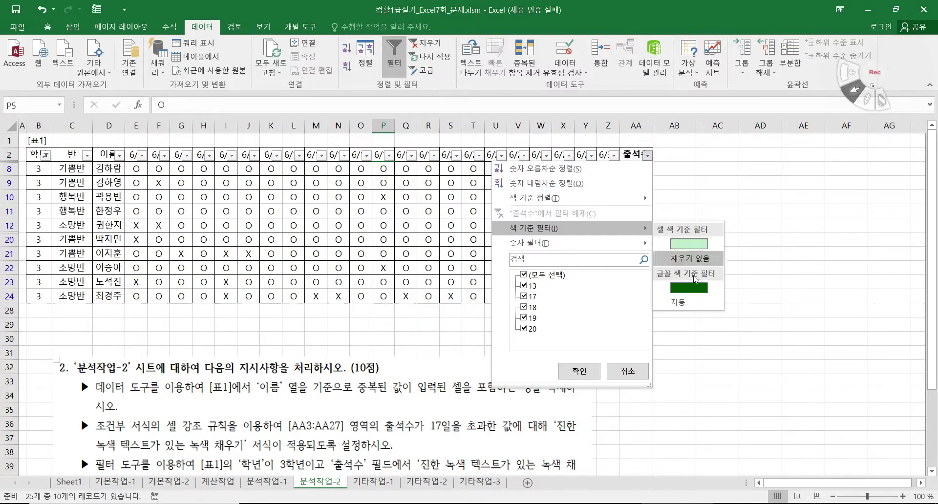
{"action": "left_click", "coordinate": [697, 245]}
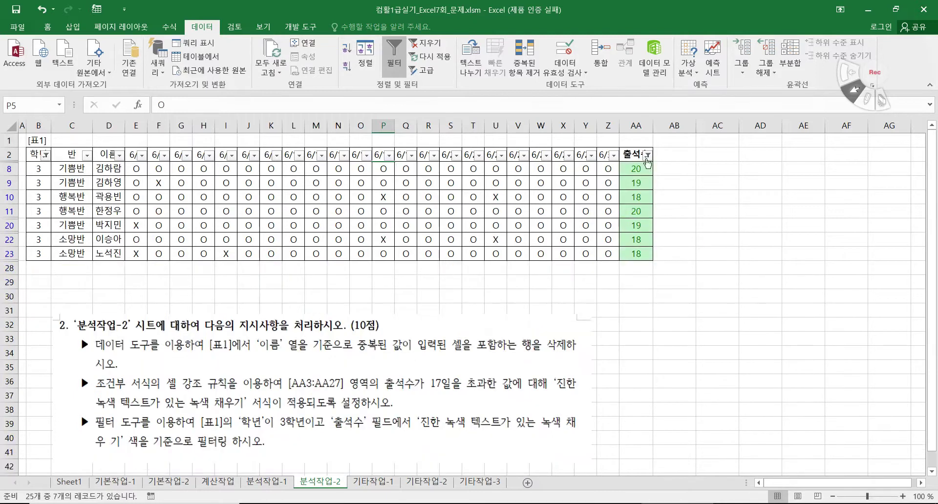
Filter the 출석수 column by the dark green font color and check which color criterion is active.
{"action": "left_click", "coordinate": [647, 155]}
{"action": "mouse_move", "coordinate": [626, 233]}
{"action": "left_click", "coordinate": [689, 283]}
{"action": "left_click", "coordinate": [648, 155]}
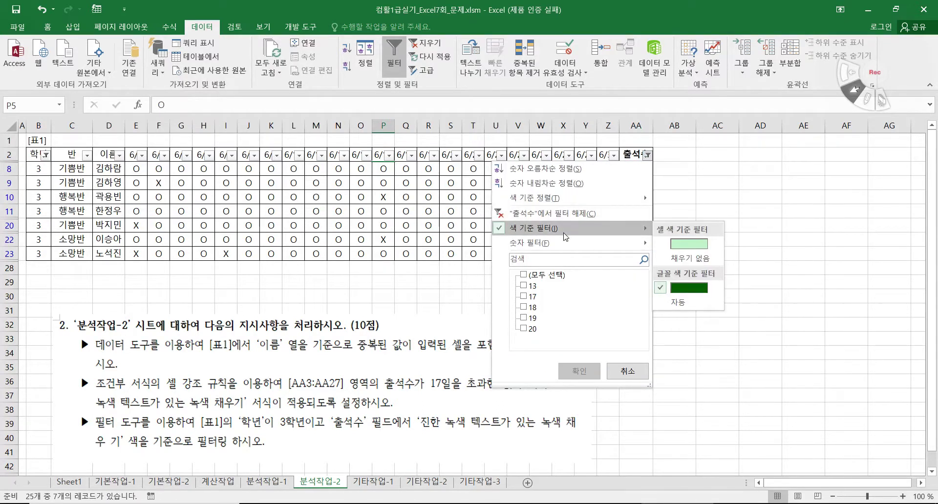
{"action": "left_click", "coordinate": [447, 301]}
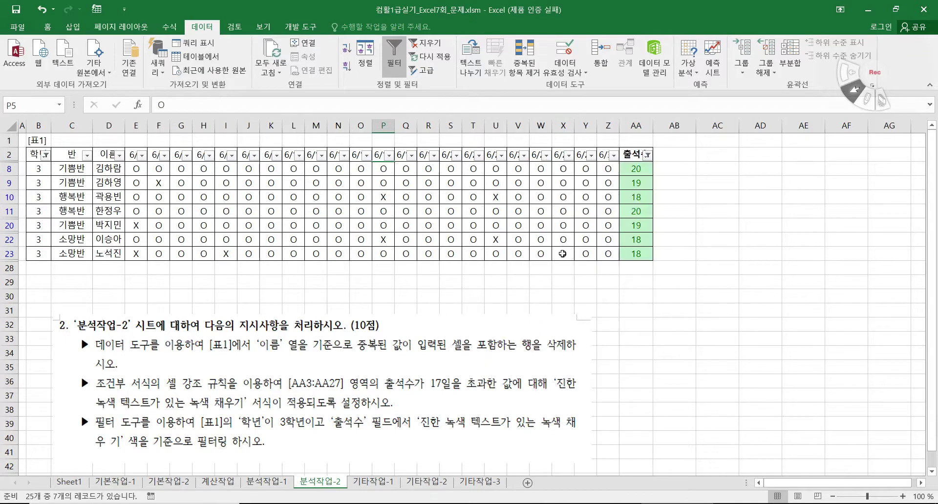